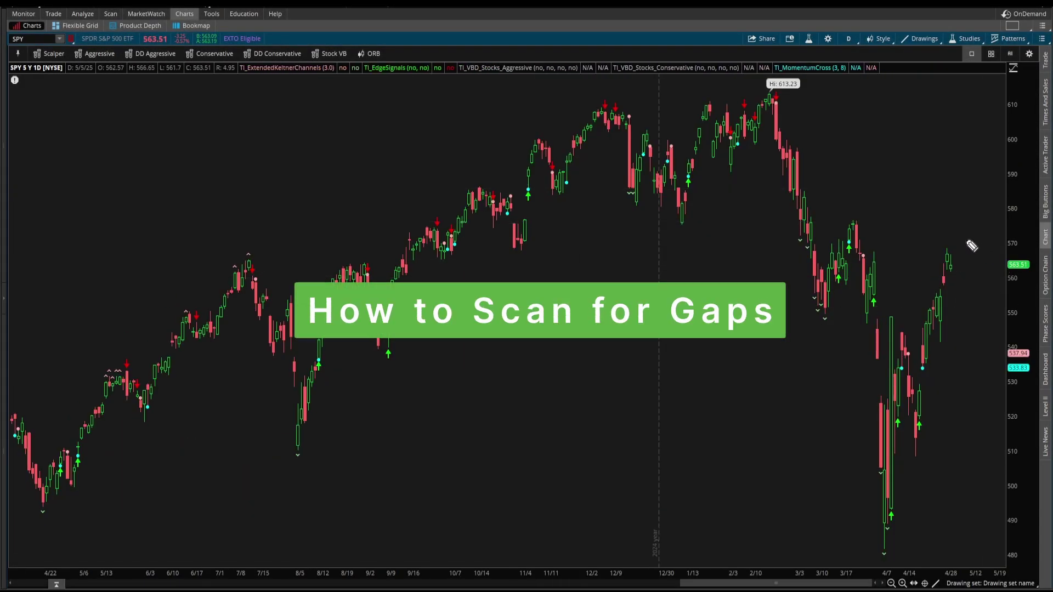
Circle the latest SPY candles on the chart, then return to the SPY chart
mouse_move(971, 244)
mouse_down()
mouse_move(964, 299)
mouse_move(950, 238)
mouse_move(966, 240)
mouse_up()
mouse_move(968, 170)
mouse_down()
mouse_move(956, 211)
mouse_move(978, 199)
mouse_up()
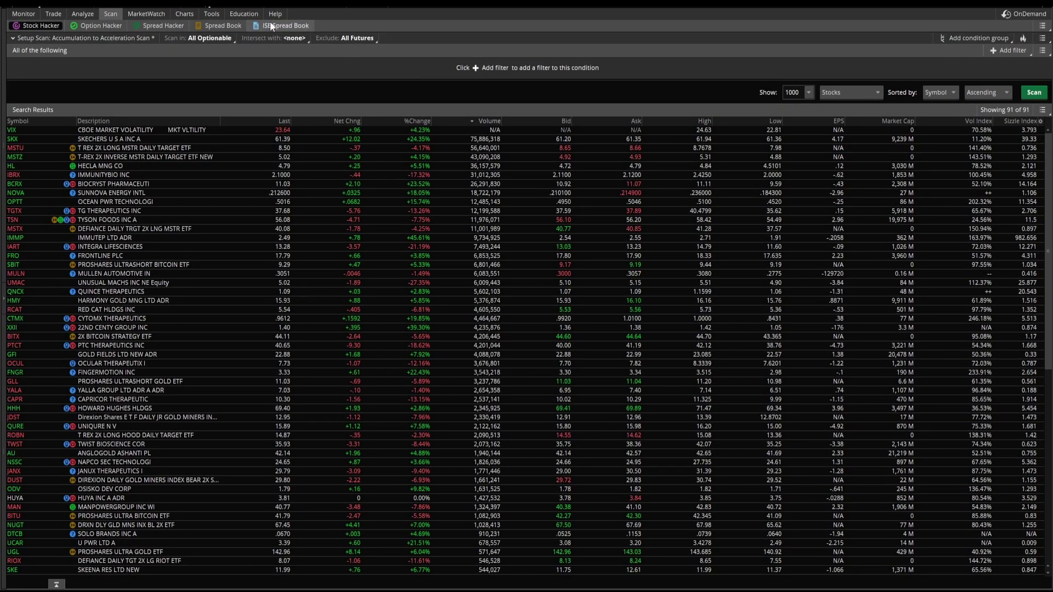
click(184, 14)
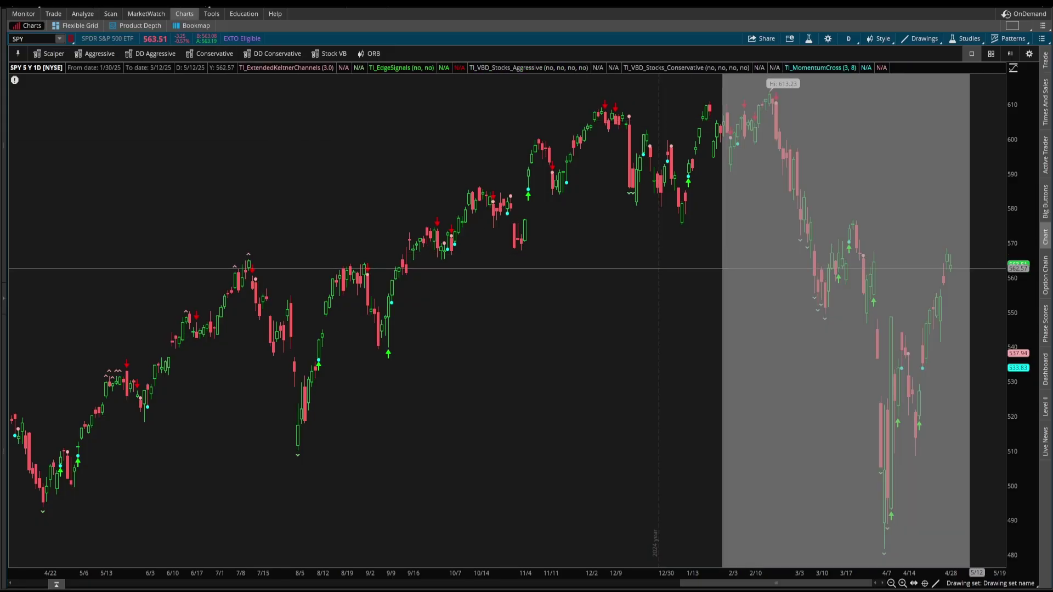
Zoom the SPY chart to February–May and switch it to the 1D:1m intraday timeframe
drag(722, 269, 969, 268)
click(849, 39)
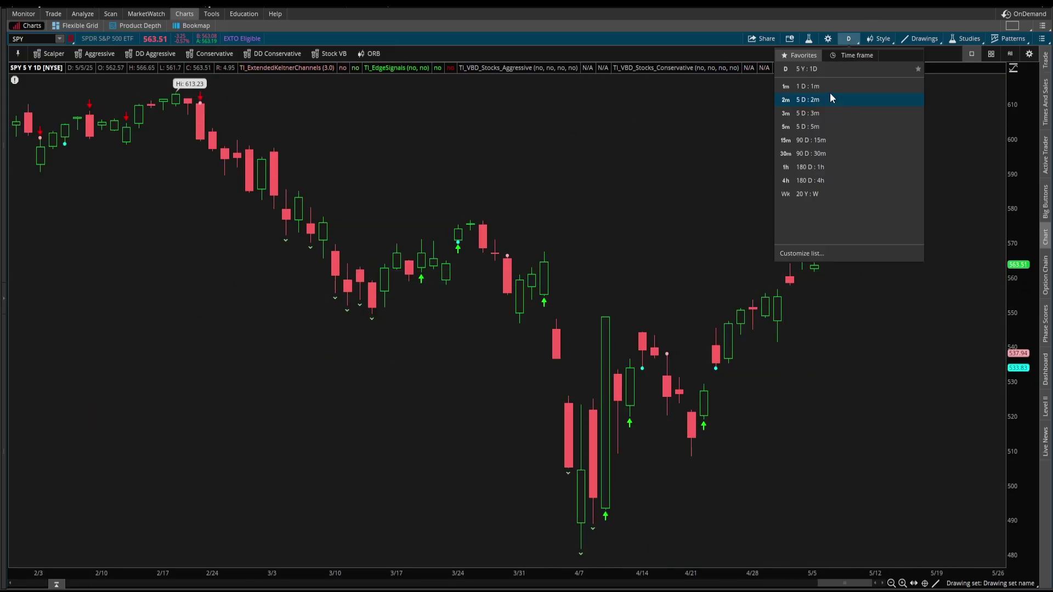
click(830, 99)
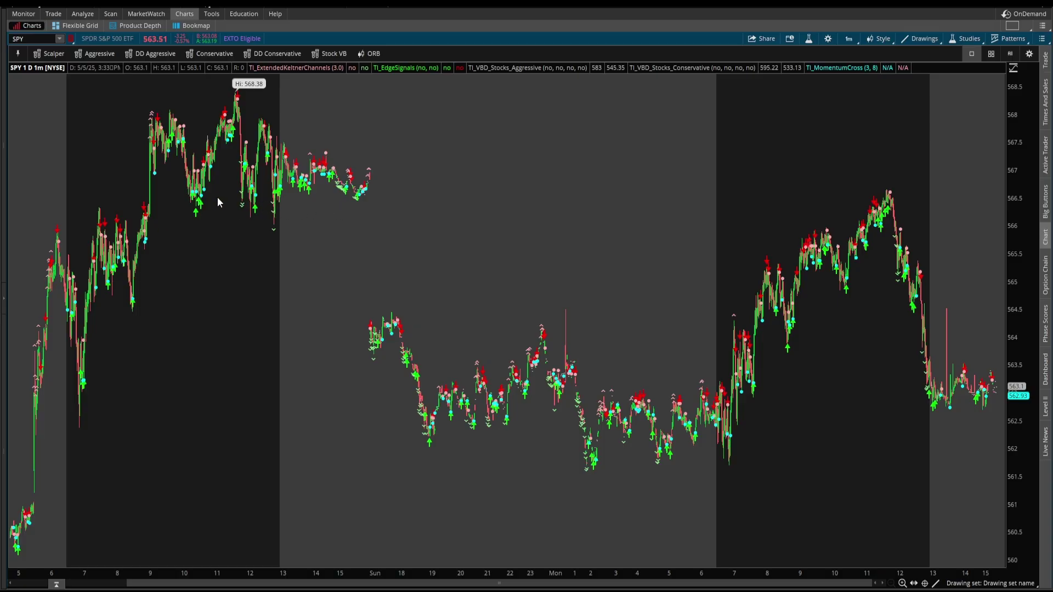
Draw lines at the prior close and next open, with arrows pointing to each
drag(193, 201, 980, 198)
drag(363, 327, 982, 335)
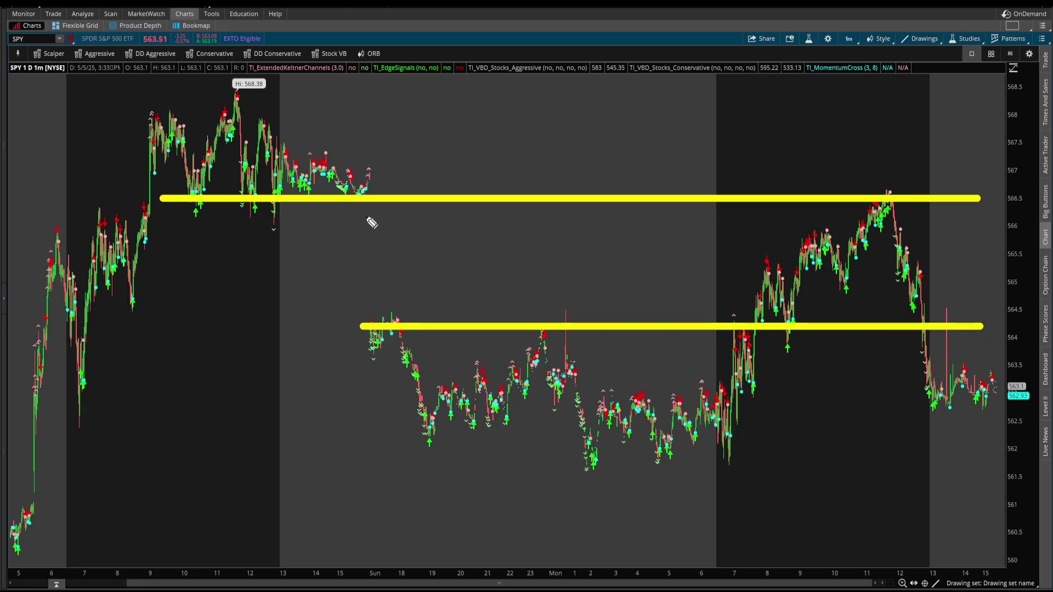
mouse_move(431, 146)
mouse_down()
mouse_move(384, 188)
mouse_move(400, 183)
mouse_up()
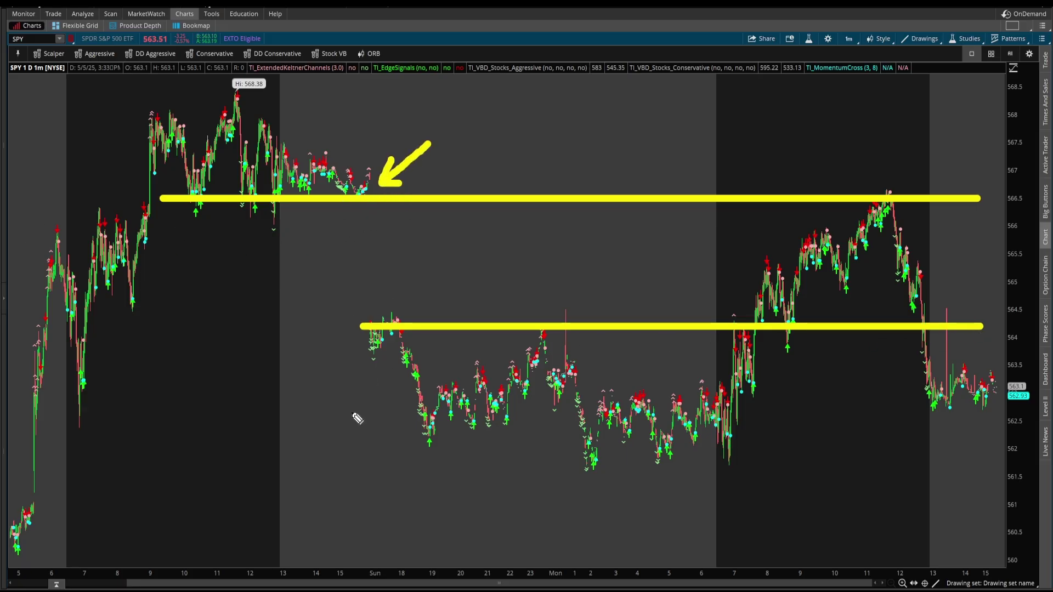
click(347, 350)
mouse_move(324, 397)
mouse_down()
mouse_move(364, 346)
mouse_move(365, 370)
mouse_up()
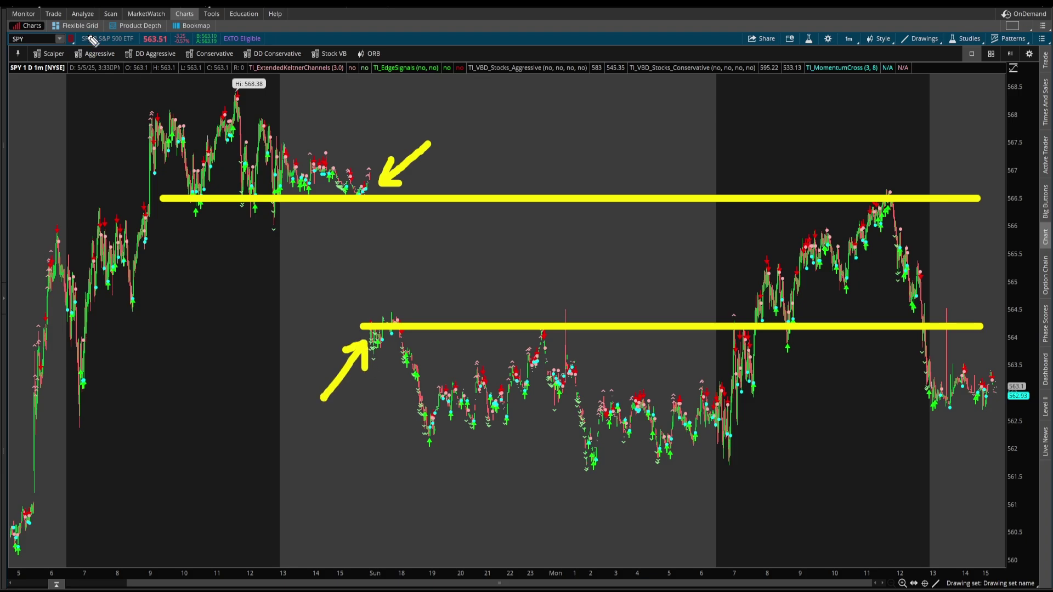
drag(25, 49, 2, 47)
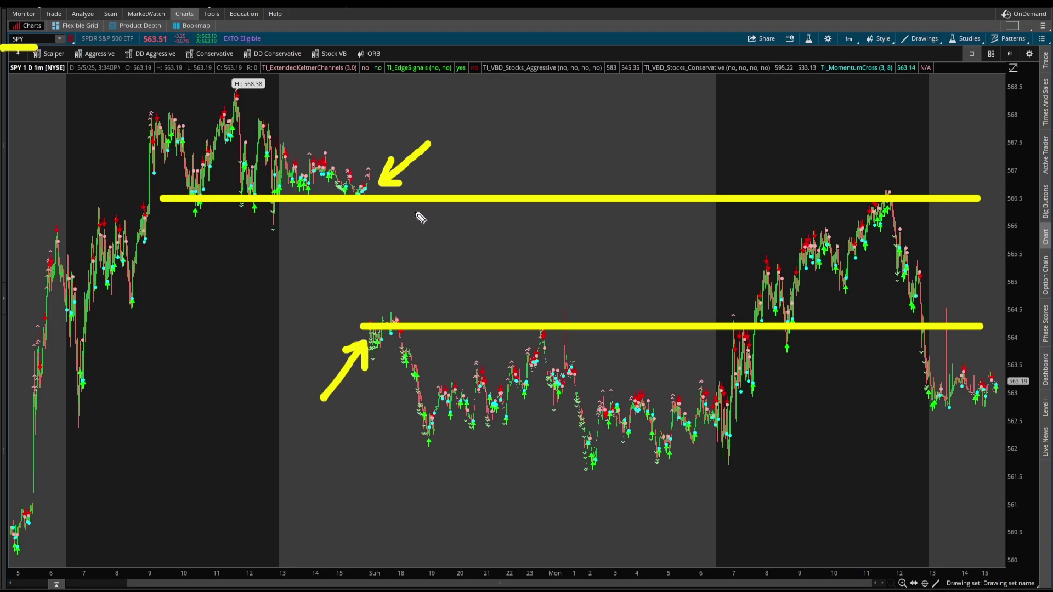
Bracket the space between the two levels and label it GAP
mouse_move(400, 210)
mouse_down()
mouse_move(419, 313)
mouse_move(395, 311)
mouse_up()
drag(517, 237, 442, 267)
drag(442, 267, 454, 248)
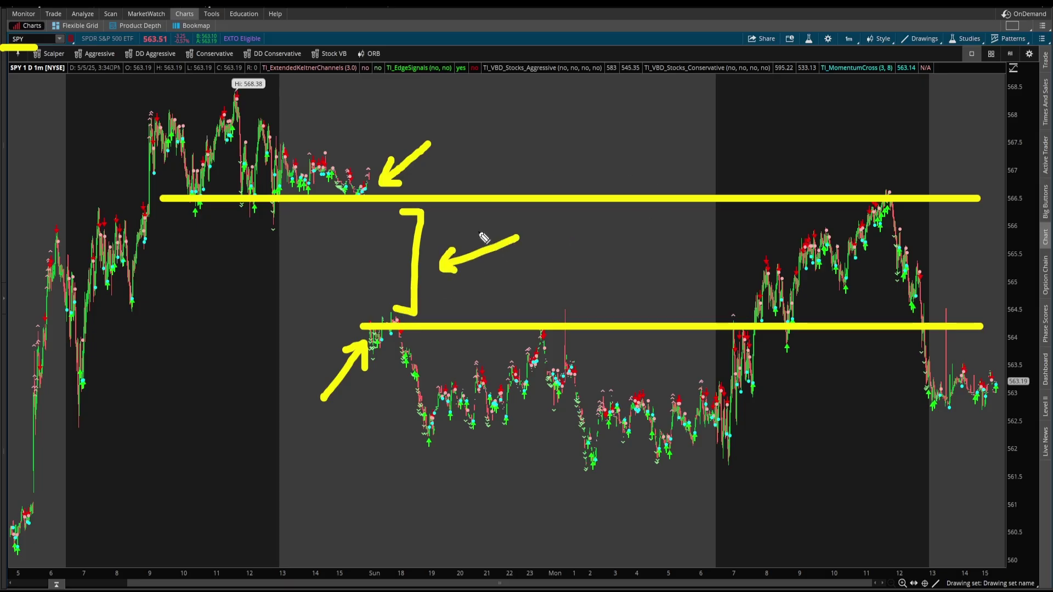
click(578, 230)
mouse_move(579, 230)
mouse_down()
mouse_move(565, 253)
mouse_move(623, 270)
mouse_move(625, 257)
mouse_up()
mouse_move(637, 272)
mouse_down()
mouse_move(636, 241)
mouse_move(639, 262)
mouse_up()
Underline the GAP label, close the bracket with an arrow, then clear all annotations
mouse_move(540, 292)
mouse_down()
mouse_move(676, 289)
mouse_move(679, 302)
mouse_up()
mouse_move(677, 220)
mouse_down()
mouse_move(701, 295)
mouse_move(686, 290)
mouse_up()
drag(763, 236, 723, 258)
drag(738, 237, 749, 264)
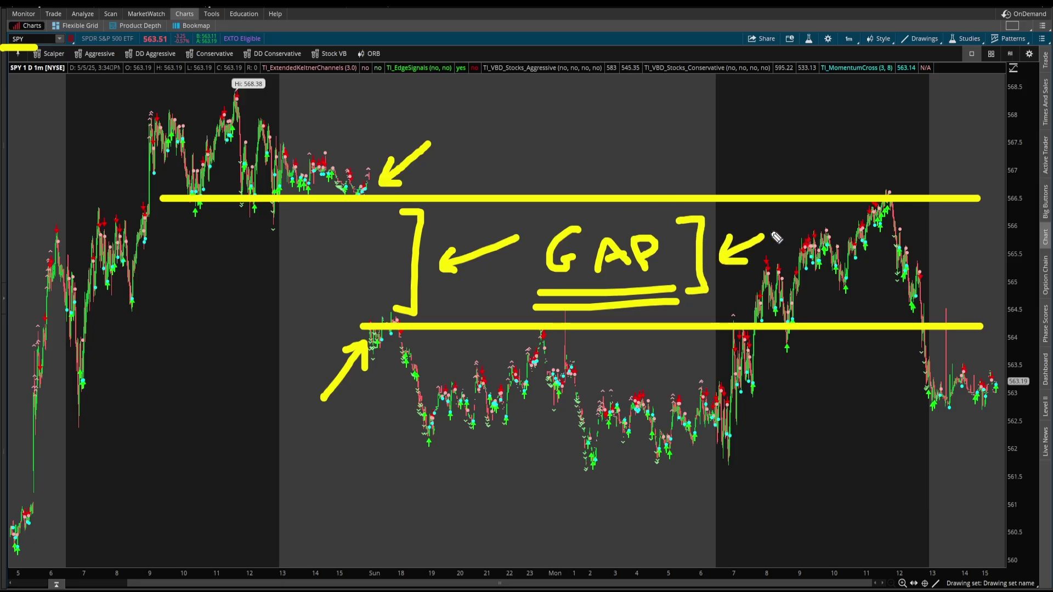
key(Escape)
click(111, 13)
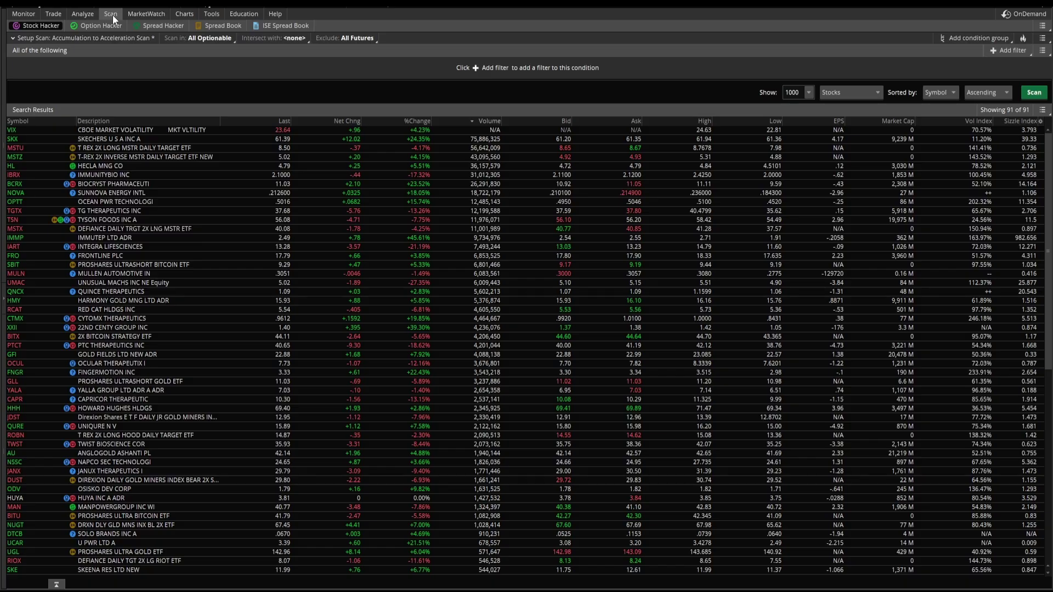
click(1008, 53)
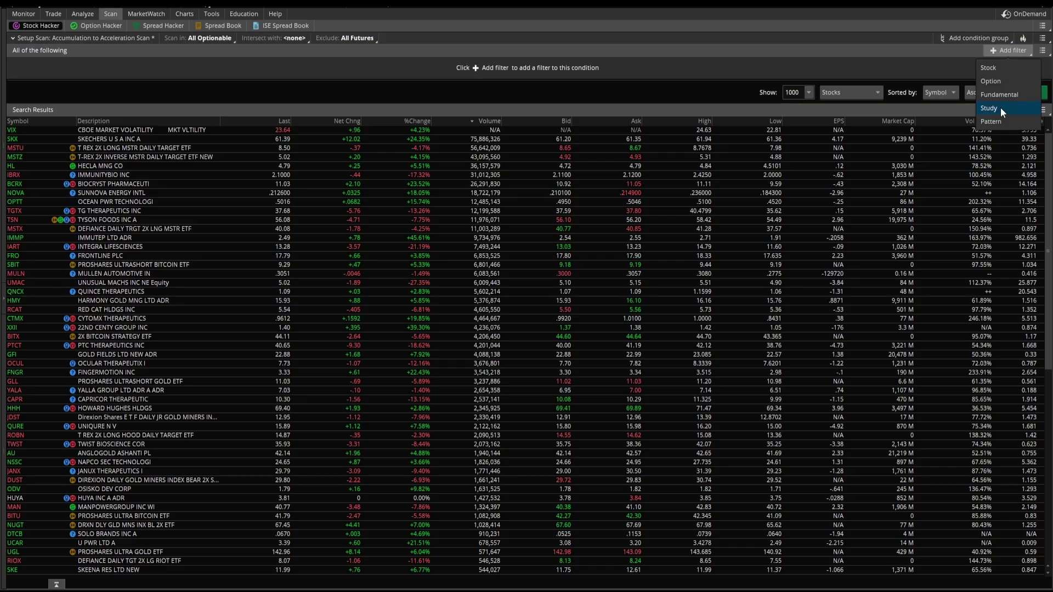
click(226, 70)
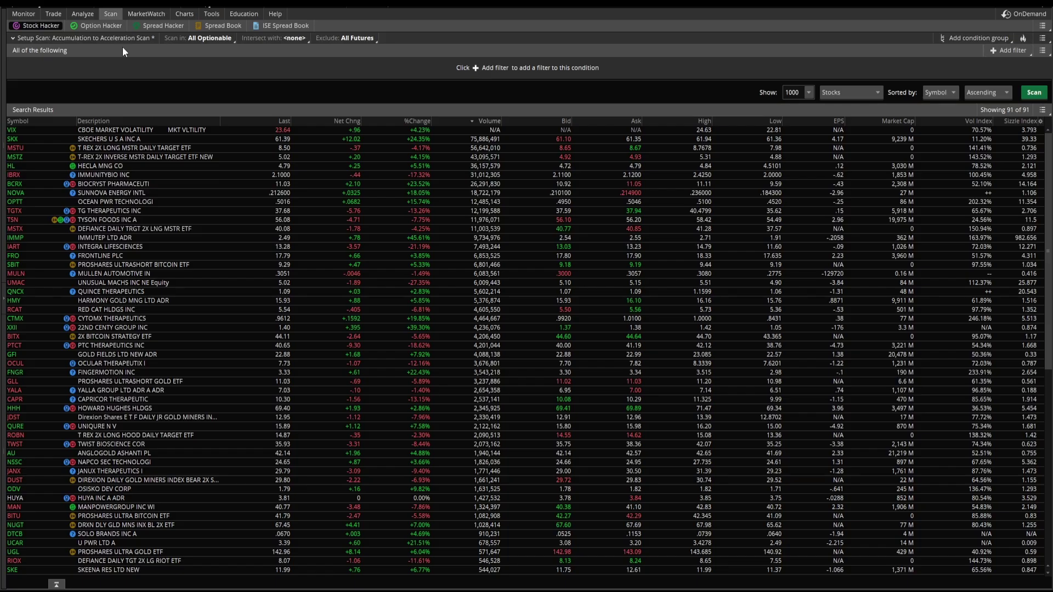
click(201, 39)
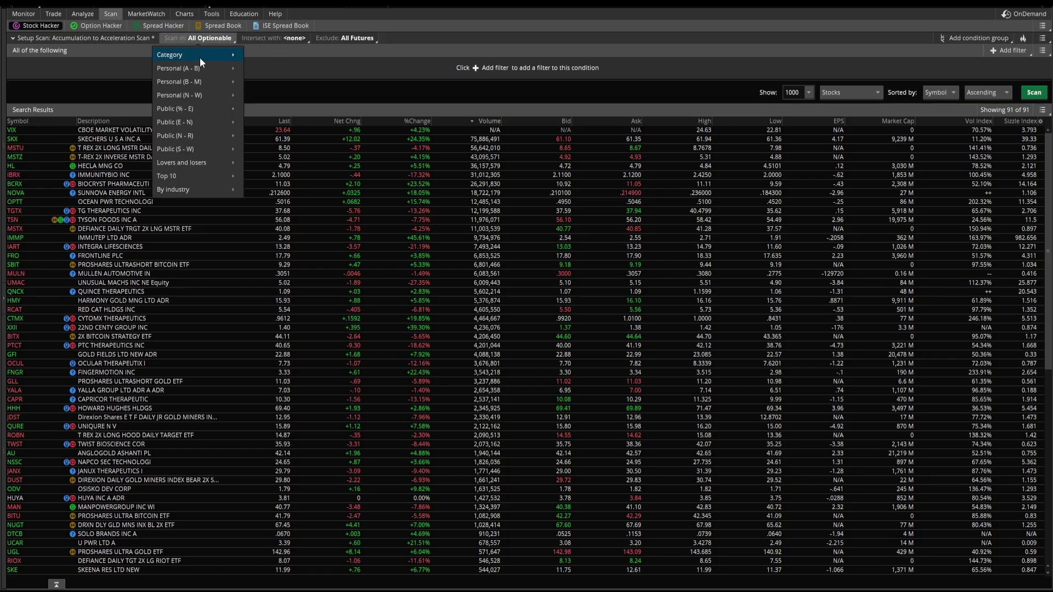
mouse_move(200, 55)
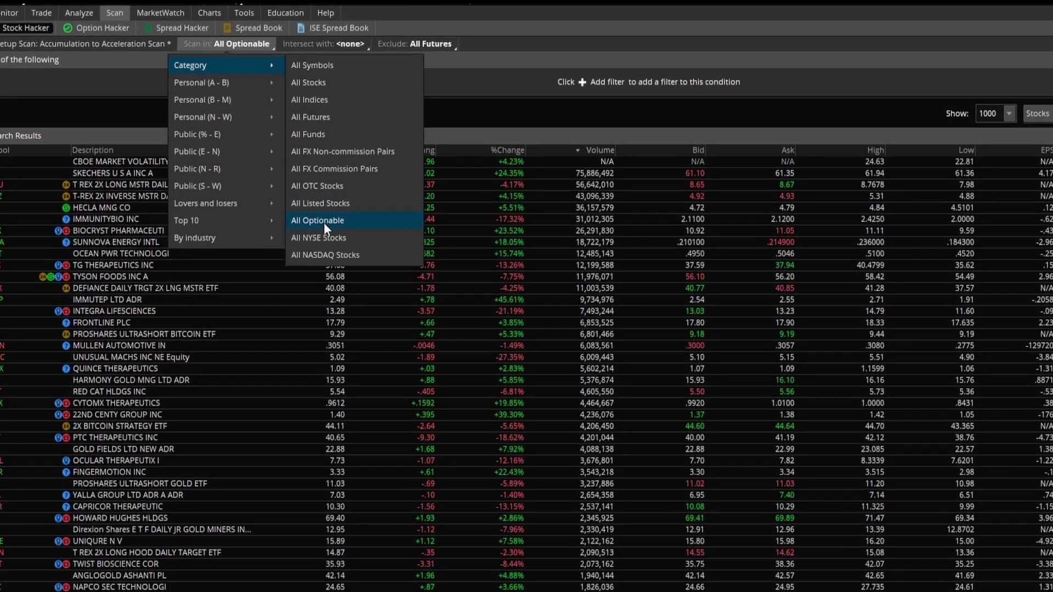
click(270, 176)
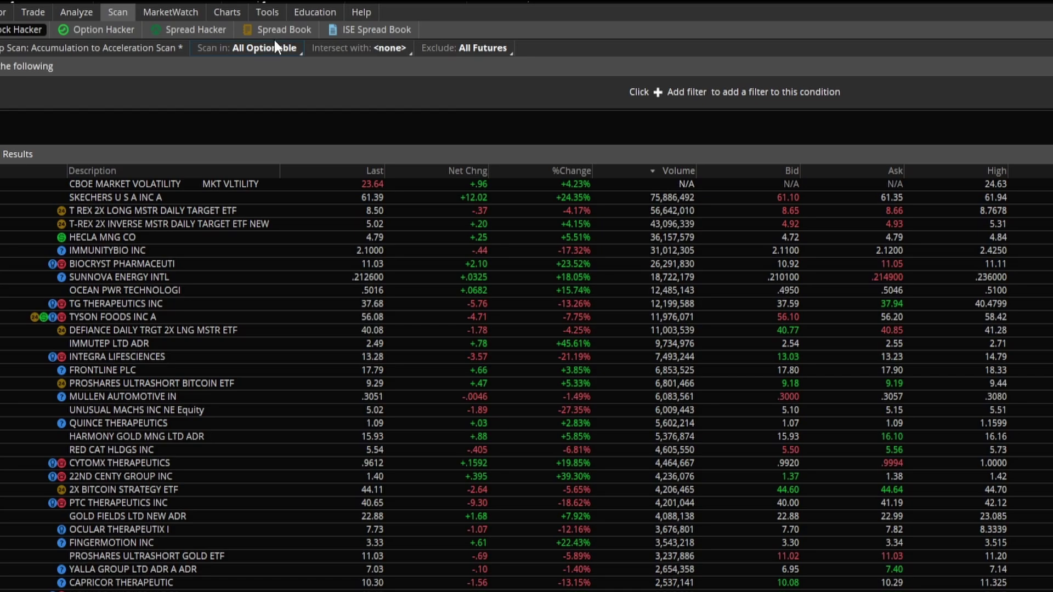
click(472, 48)
mouse_move(475, 99)
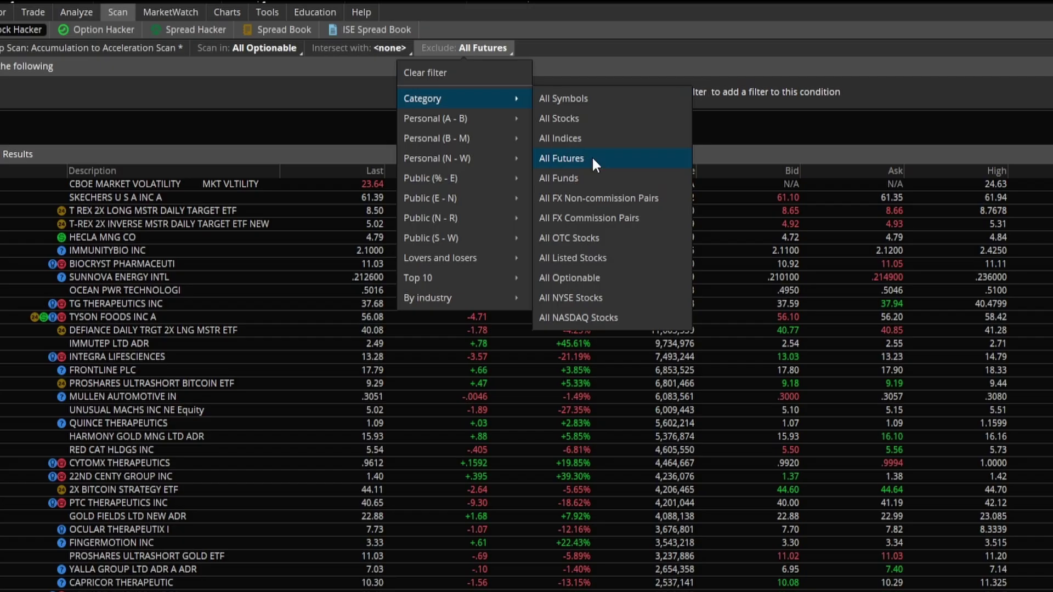
click(703, 38)
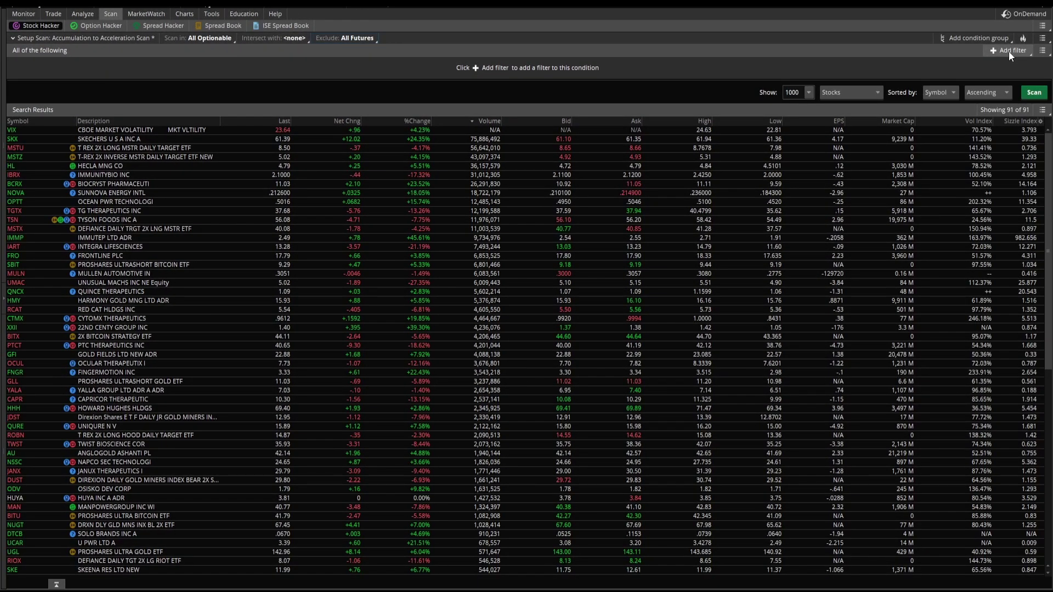
Add a Study filter to the scan and choose a Custom study
click(1011, 51)
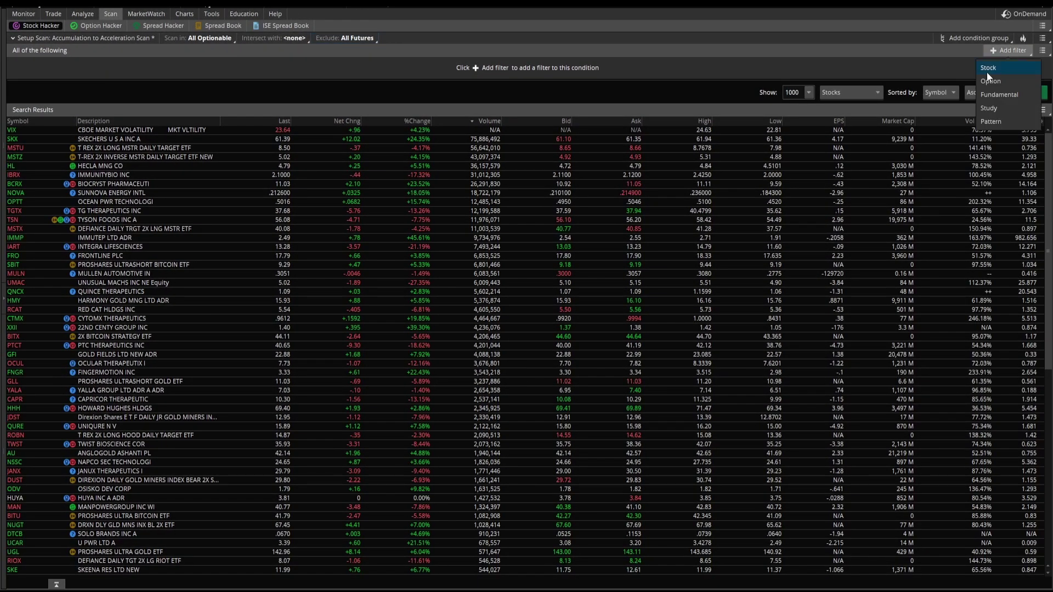
click(993, 110)
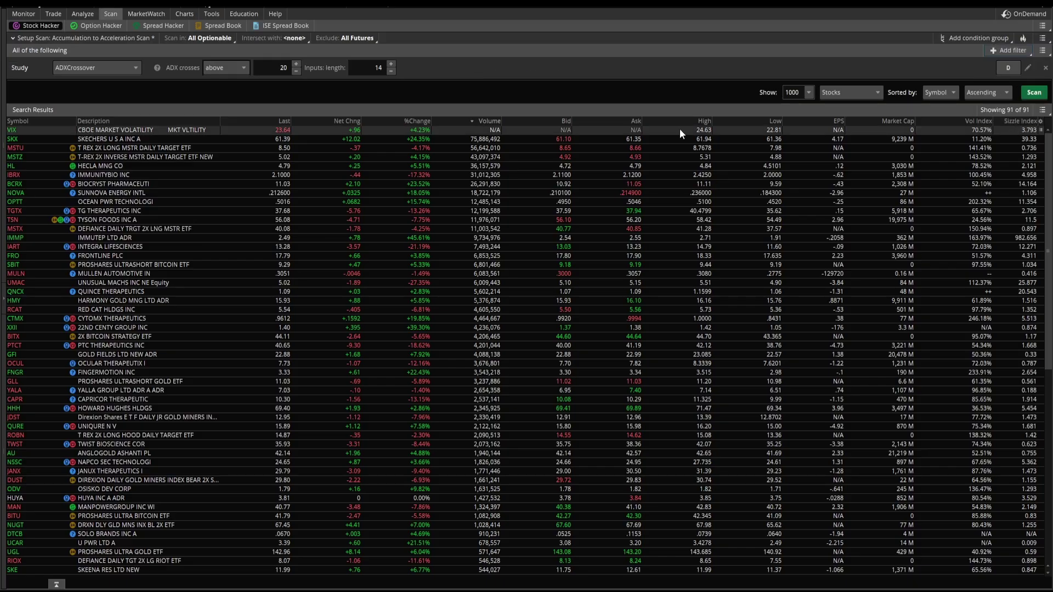
click(97, 68)
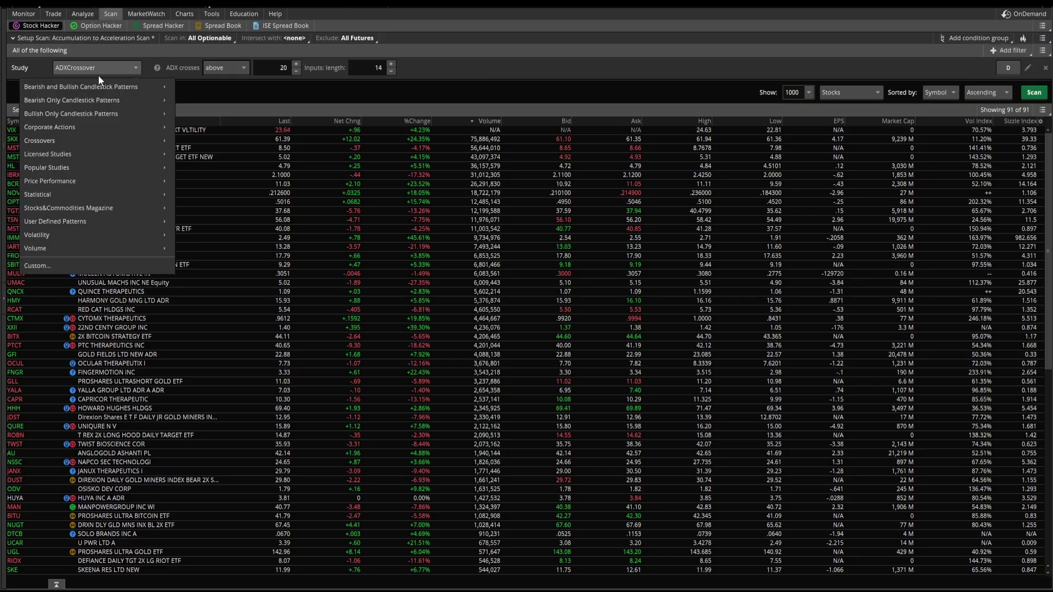
click(156, 264)
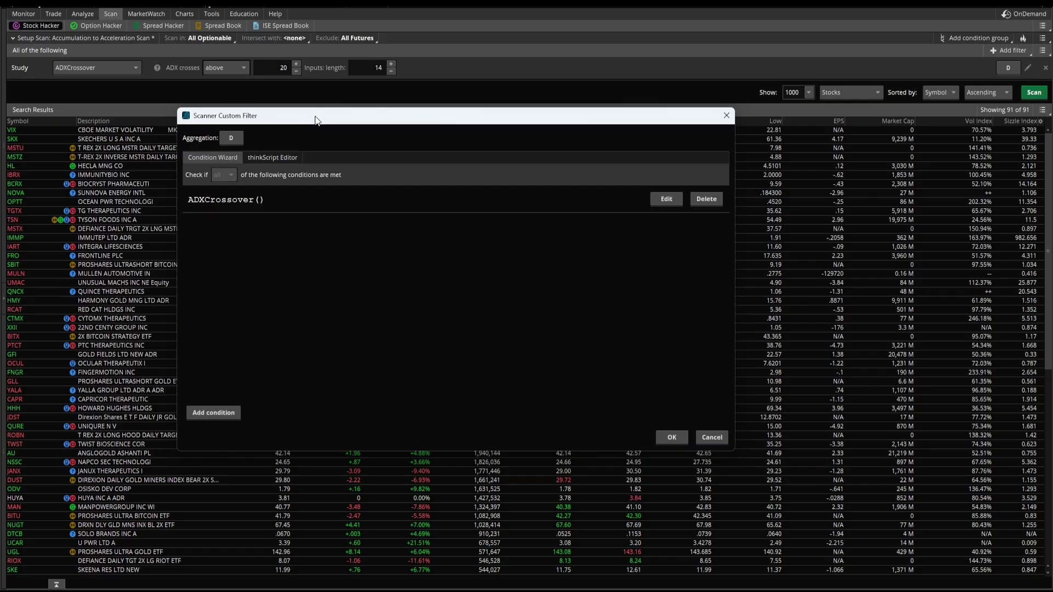
Delete the default ADXCrossover() code in the thinkScript Editor
click(294, 159)
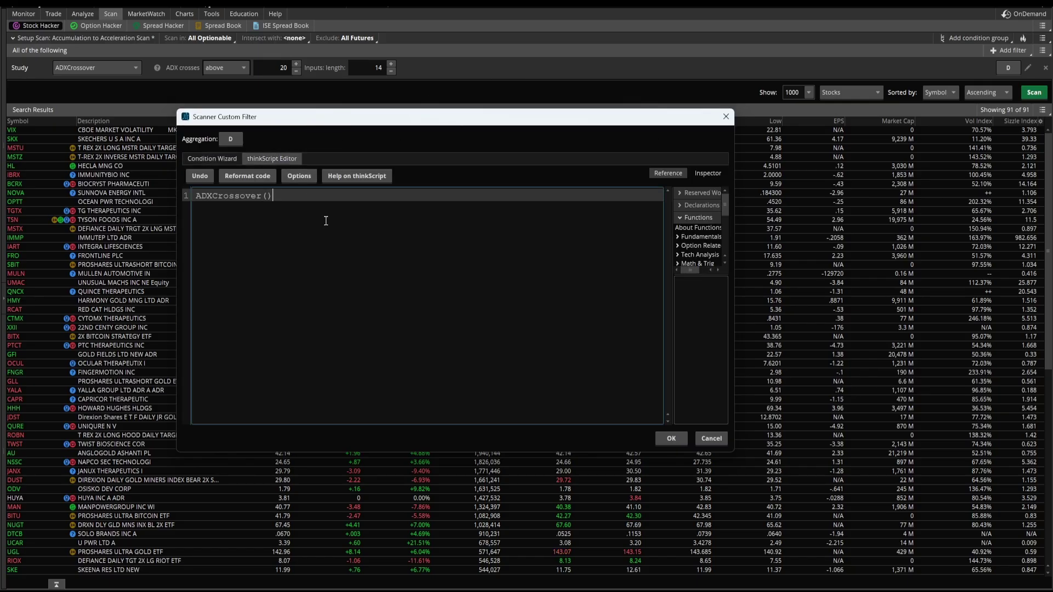
key(ctrl+a)
key(BackSpace)
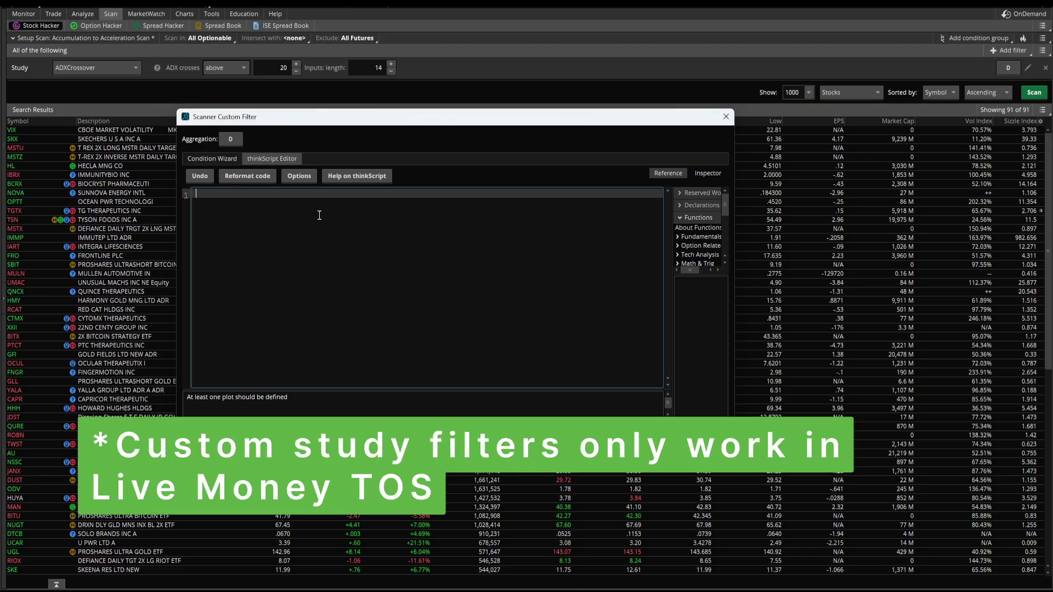
Write the comment '## Gap = Open yesterday's close 1%, 2%, 3%,' in the script
text(## )
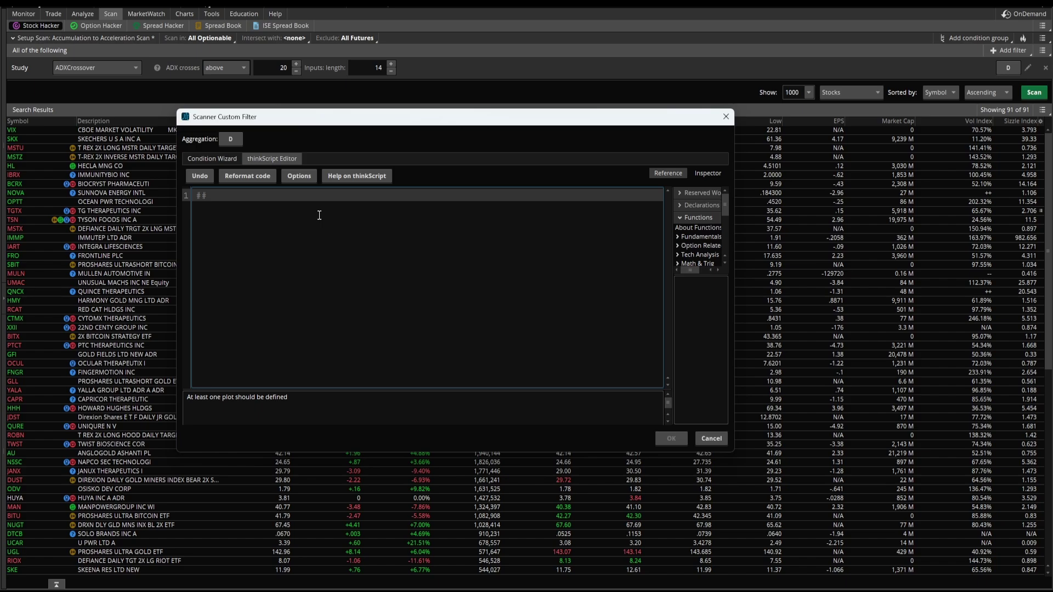
text(Gap = Open)
key(ctrl+space)
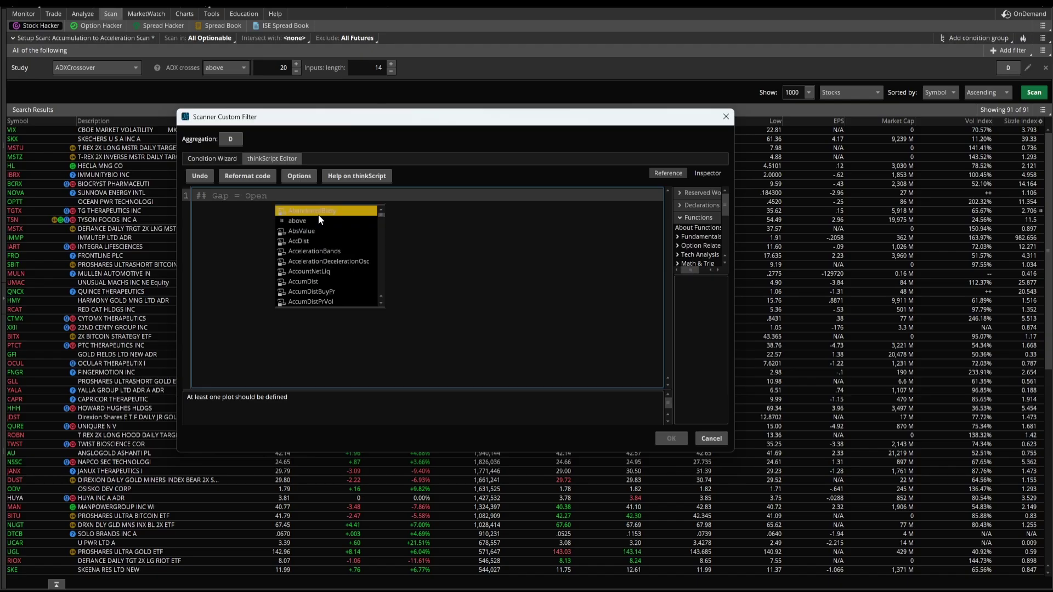
text(yesterday's close)
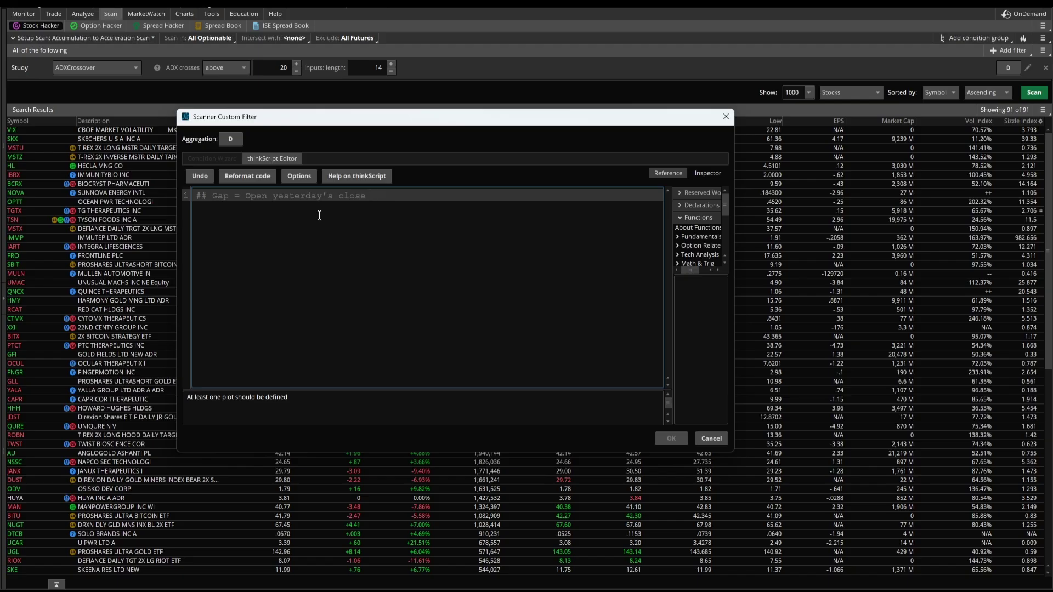
key(ctrl+space)
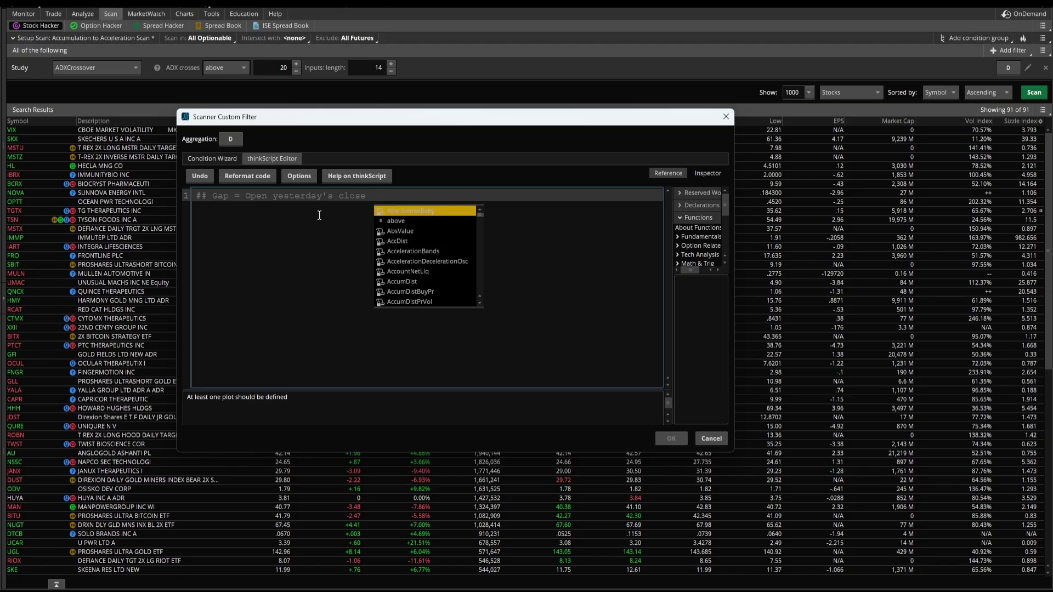
text(1%)
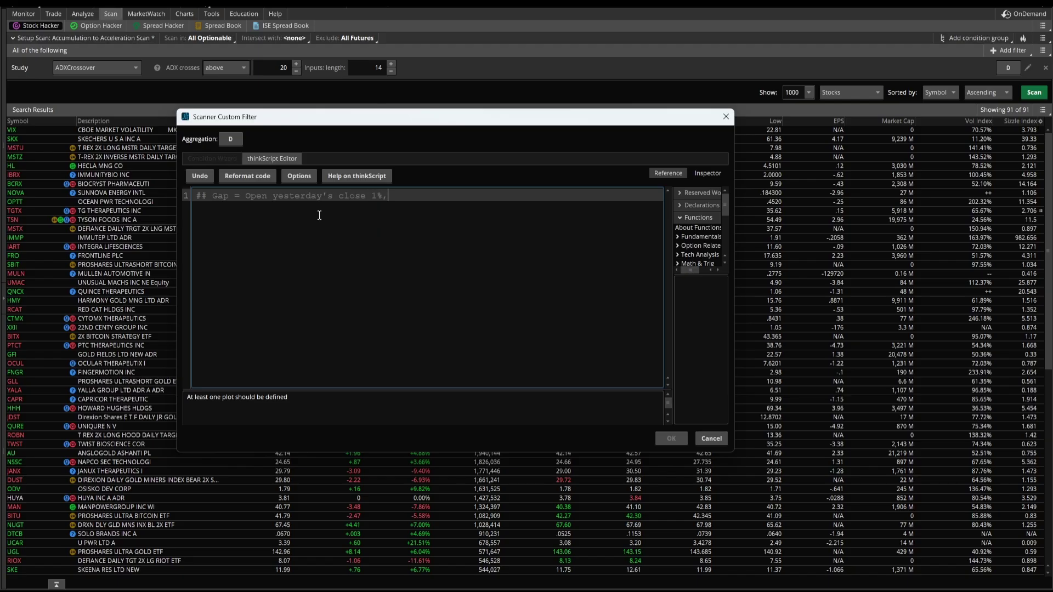
text(, 2%, 3%,)
key(Left)
key(Left)
key(Left)
key(Left)
key(Left)
key(Left)
key(Left)
key(Left)
key(Left)
key(Left)
key(Left)
key(Left)
key(Left)
key(Left)
key(Left)
key(Left)
key(Left)
key(Left)
key(Left)
key(Left)
Add a new line 'input threshold = 0.05;' below the comment
key(End)
key(Return)
key(Return)
text(input )
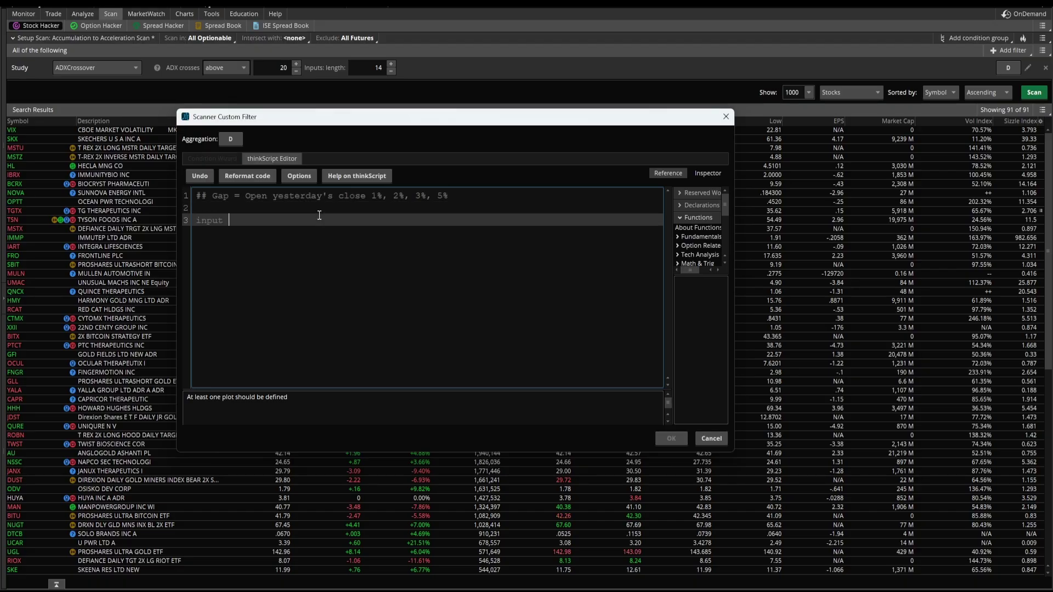
text(threshold = 0.05;)
Write 'plot signal = (close[1] - open)/(close[1]);' on line 5
key(Return)
key(Return)
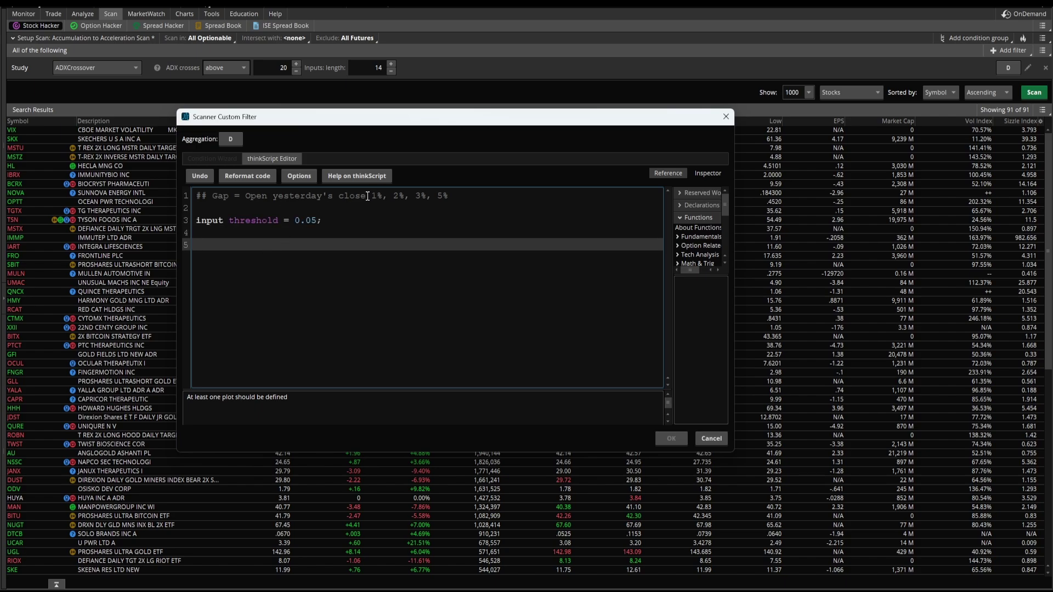
drag(367, 196, 240, 196)
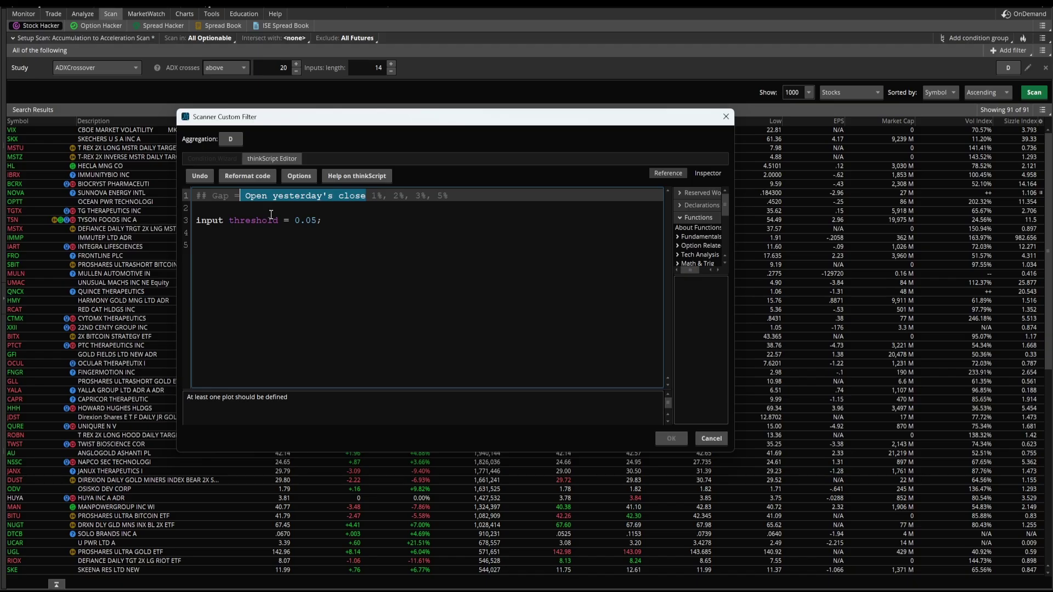
click(237, 243)
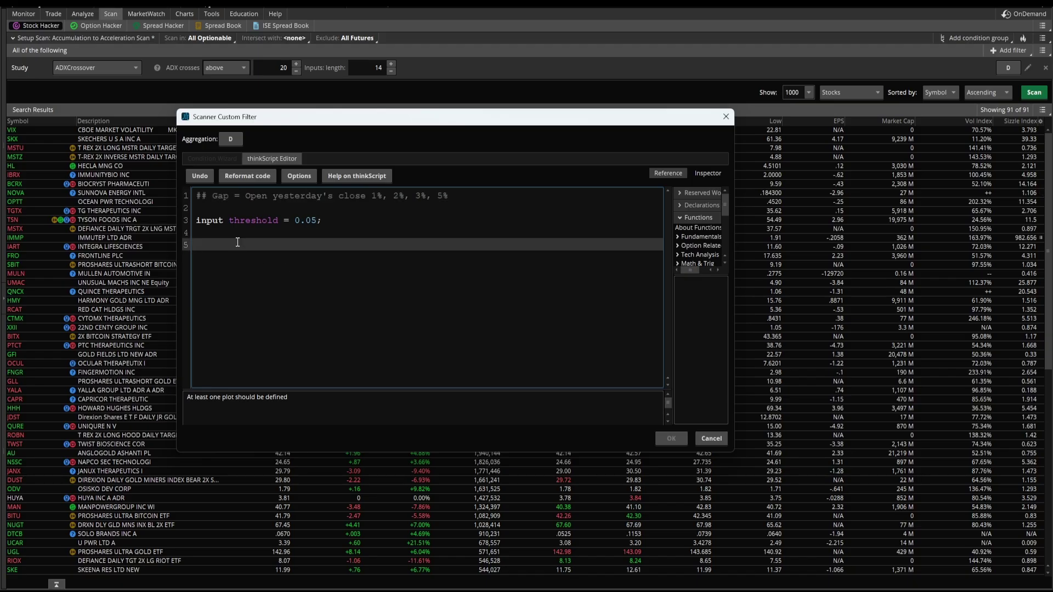
text(plot signal )
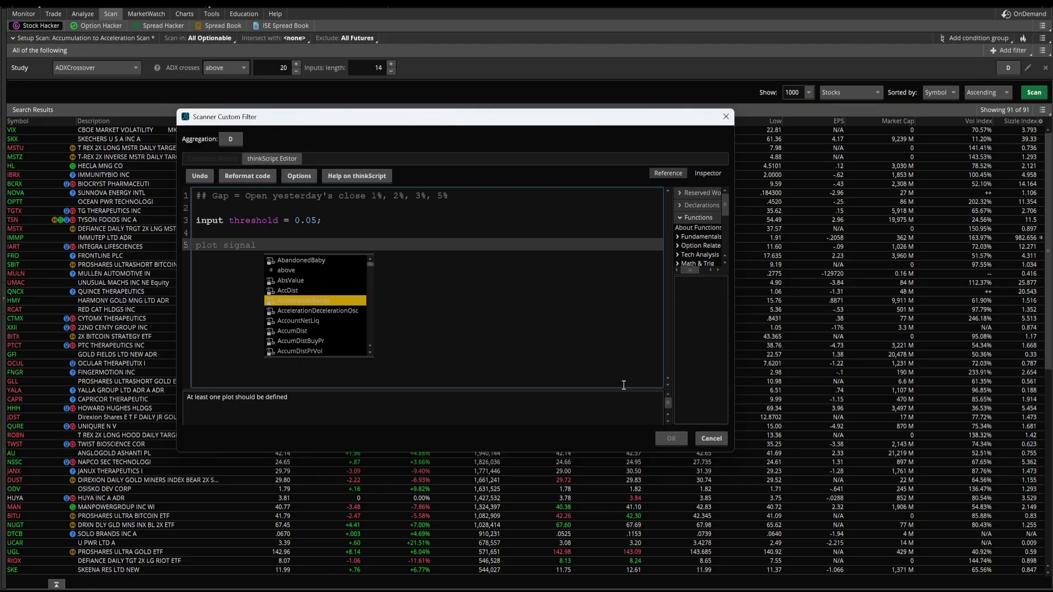
text(= )
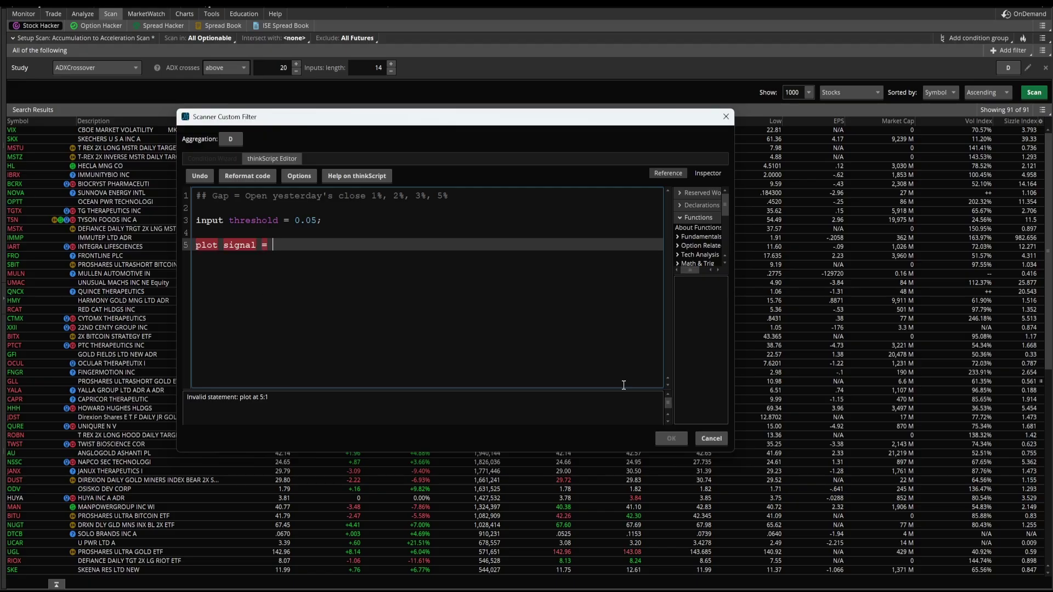
text((close[1] - open))
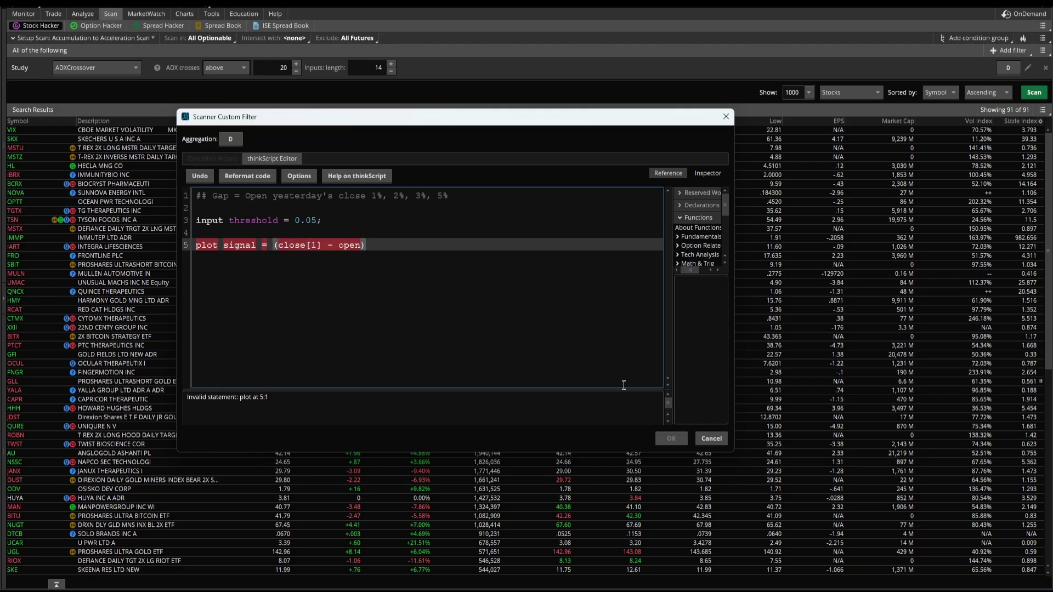
drag(325, 250, 284, 246)
click(369, 245)
text(/(close[1])
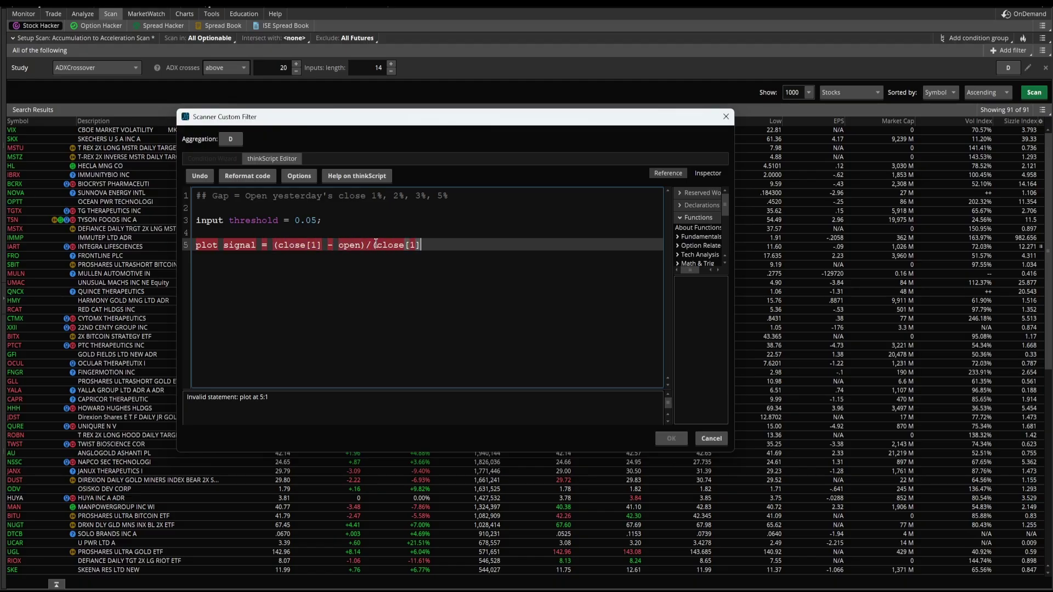
text();)
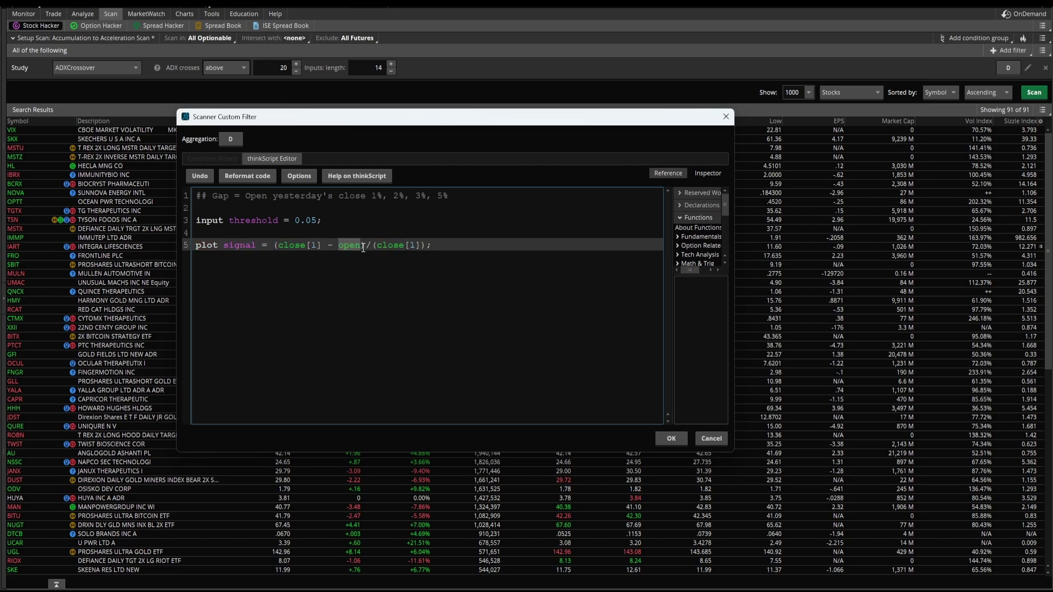
Wrap the close[1] - open numerator in AbsValue() for the absolute gap
click(275, 245)
shift+click(367, 246)
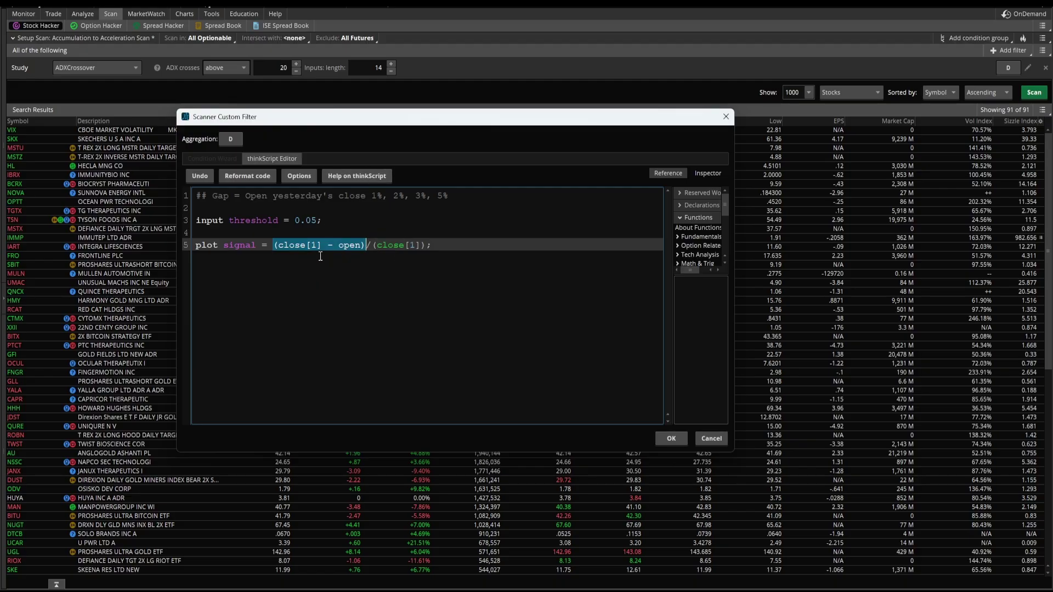
click(274, 245)
text(AbsValue)
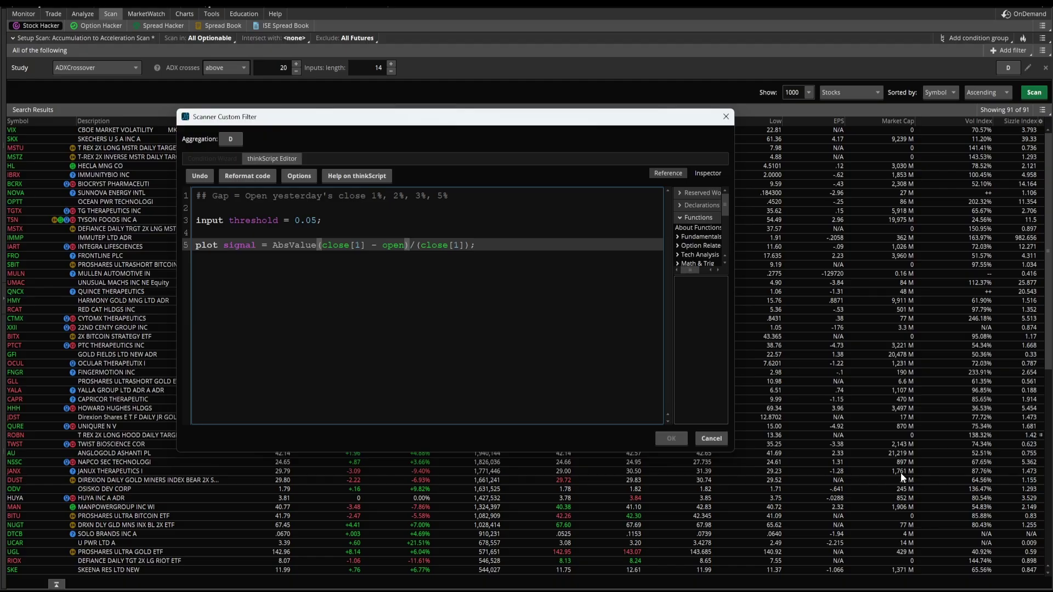
text(()
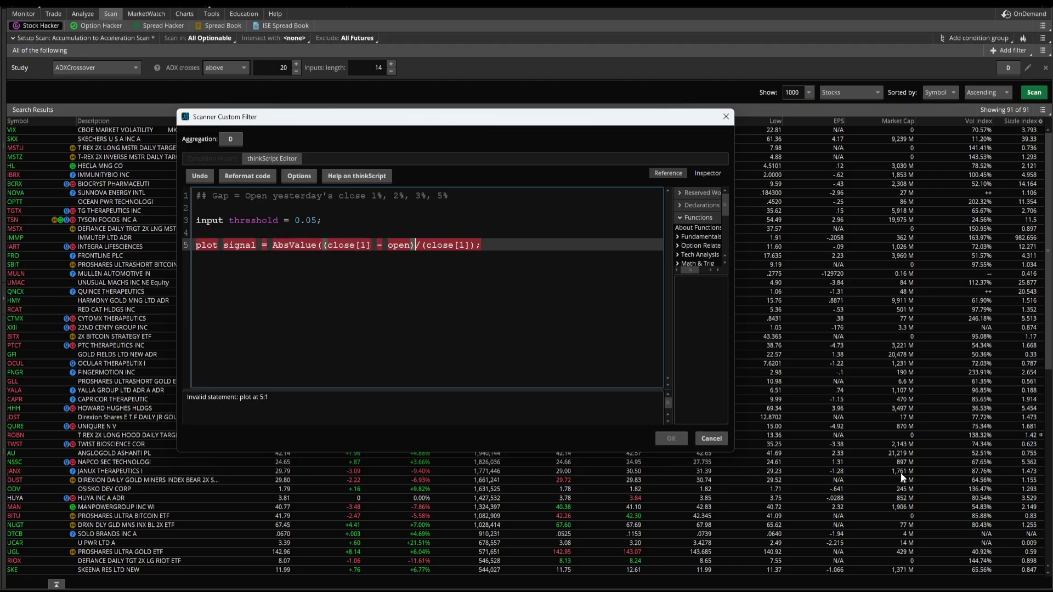
text())
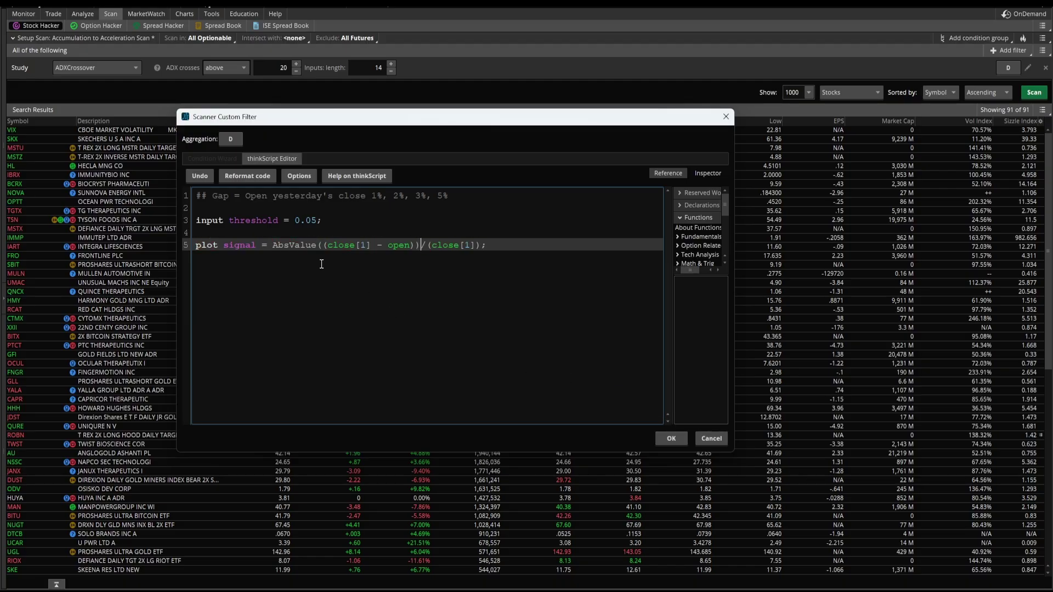
drag(318, 245, 418, 246)
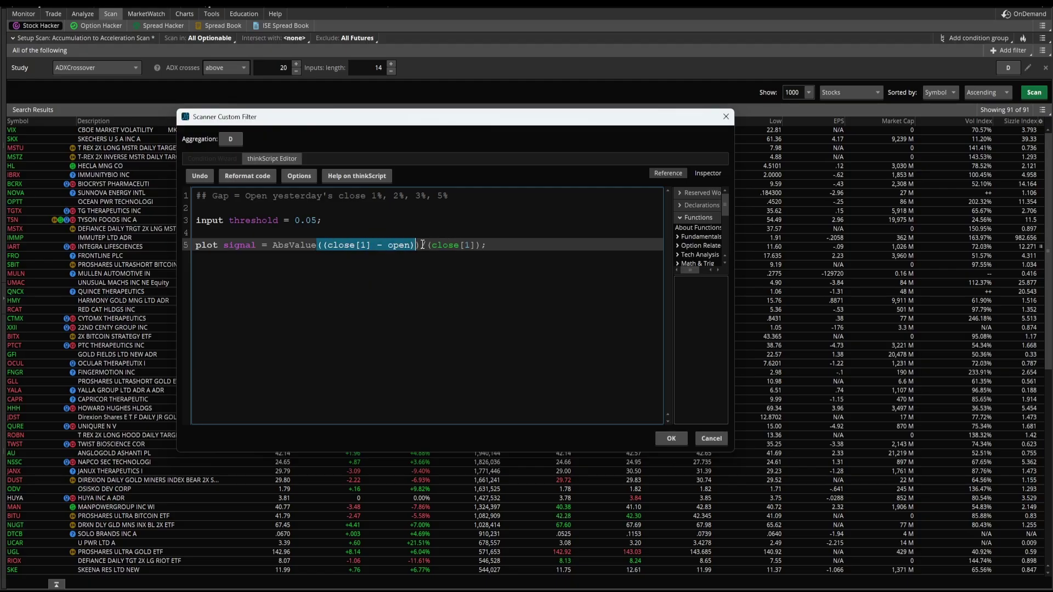
drag(421, 245, 323, 248)
click(430, 245)
drag(429, 245, 273, 248)
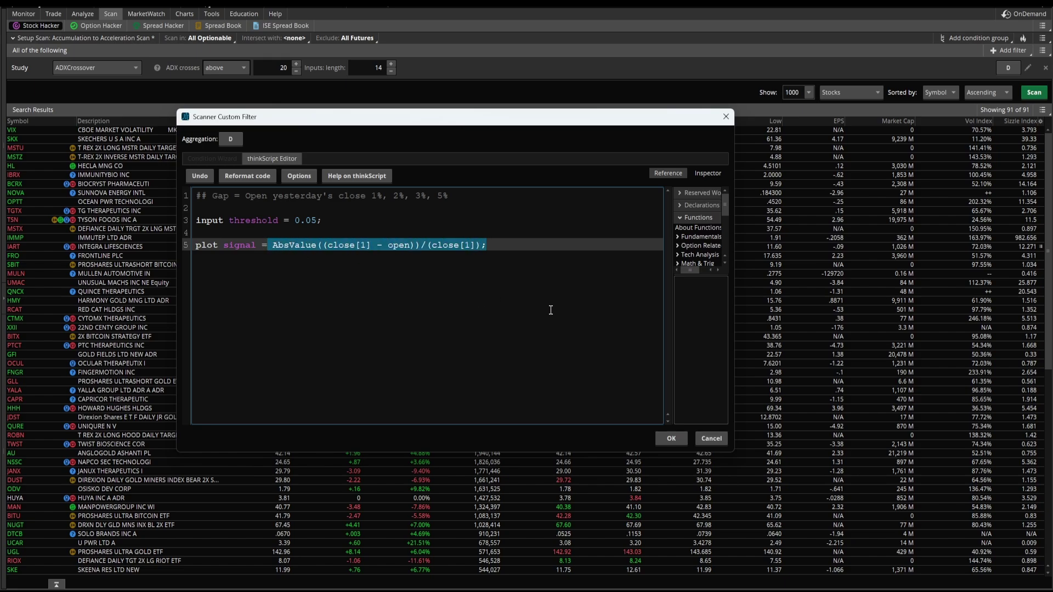
click(484, 245)
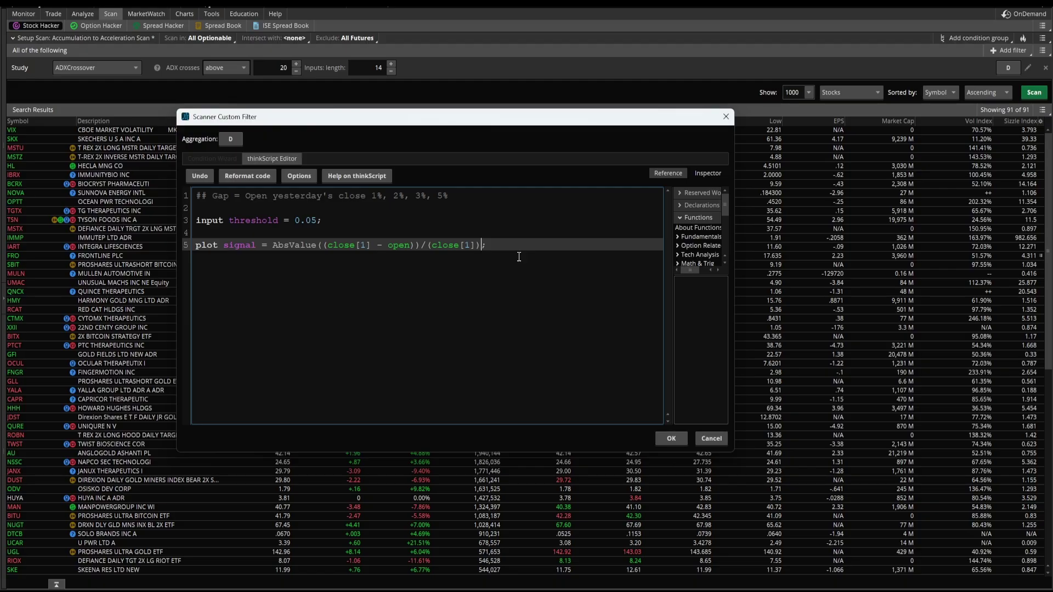
End the signal plot with '>= threshold;', save the study and run the scan (93 results)
text(>)
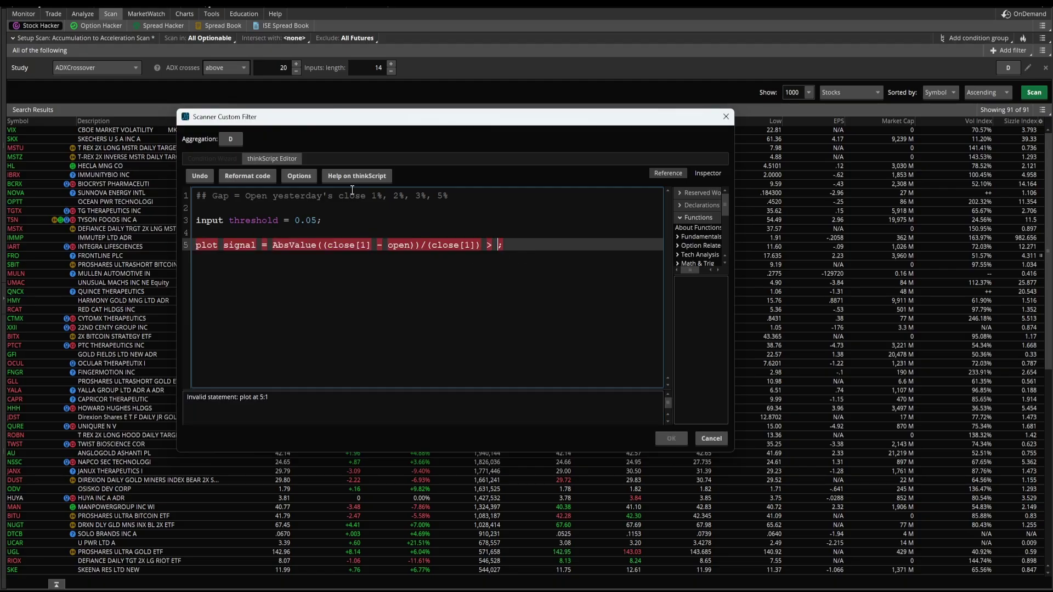
click(230, 220)
click(499, 245)
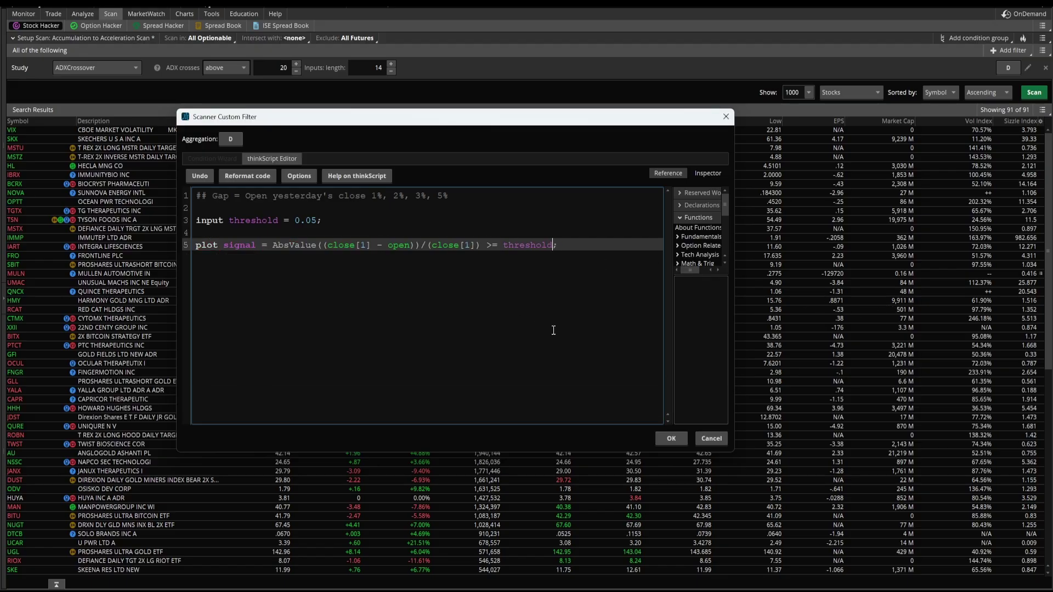
click(522, 245)
click(571, 245)
click(672, 438)
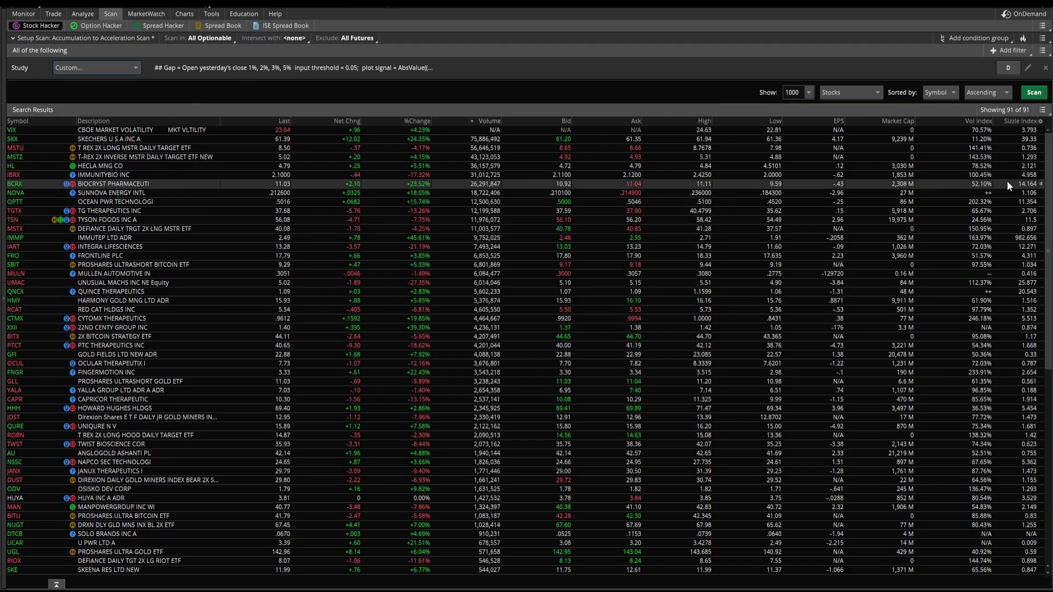
click(1035, 92)
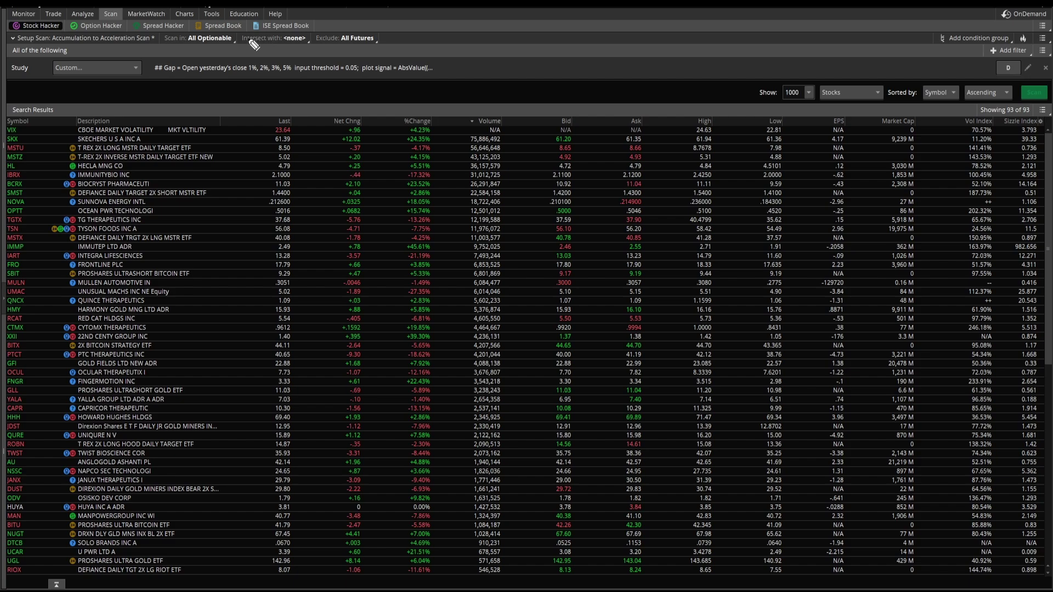
drag(208, 50, 254, 49)
drag(324, 50, 405, 50)
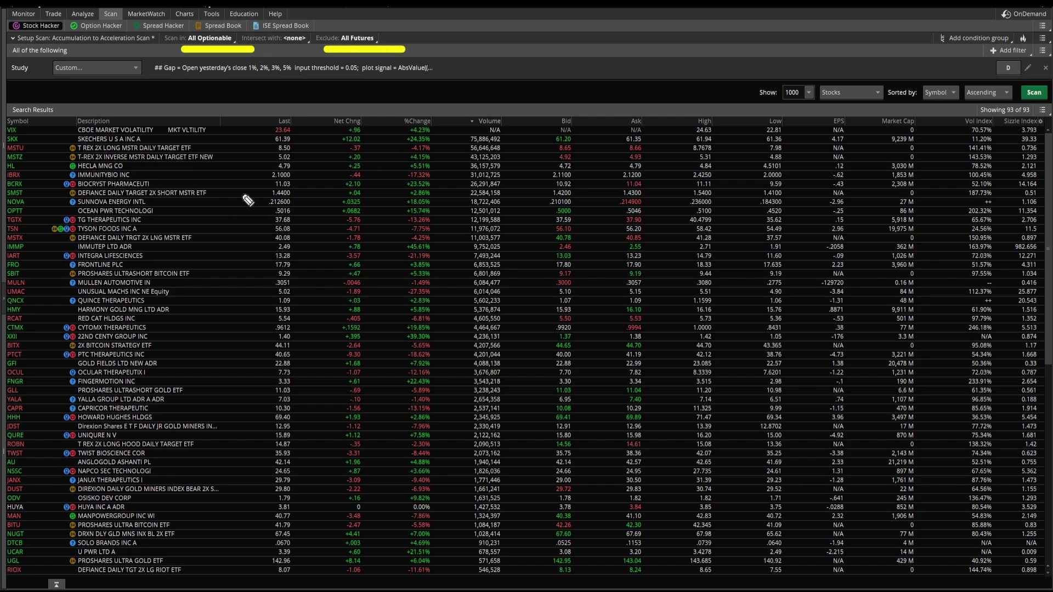
drag(325, 120, 332, 337)
drag(307, 294, 346, 302)
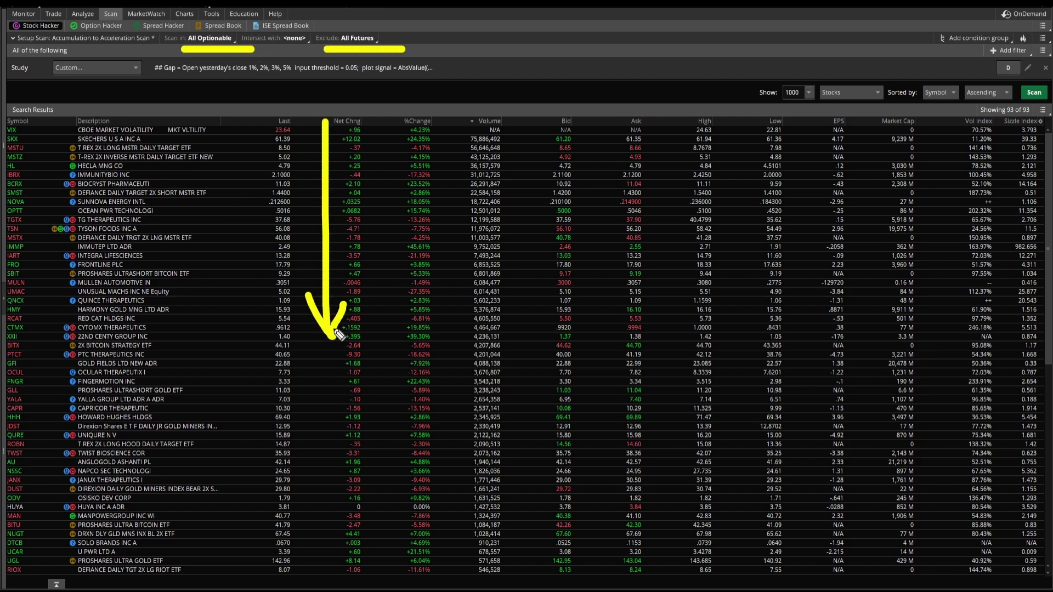
mouse_move(420, 224)
mouse_down()
mouse_move(400, 277)
mouse_move(501, 203)
mouse_move(533, 299)
mouse_up()
drag(568, 263, 570, 270)
drag(428, 334, 551, 312)
drag(386, 375, 579, 358)
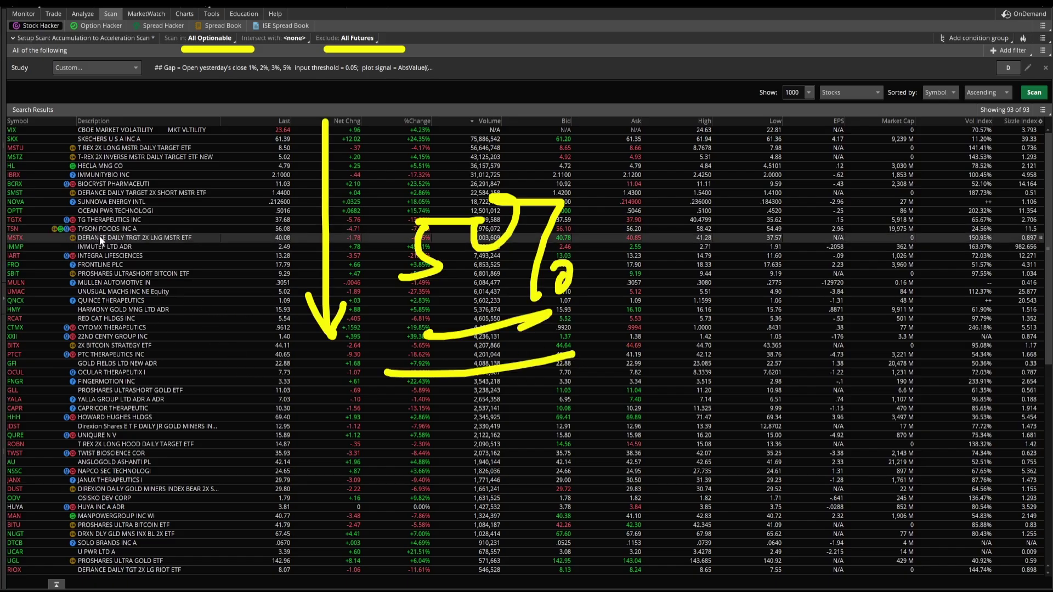
key(Escape)
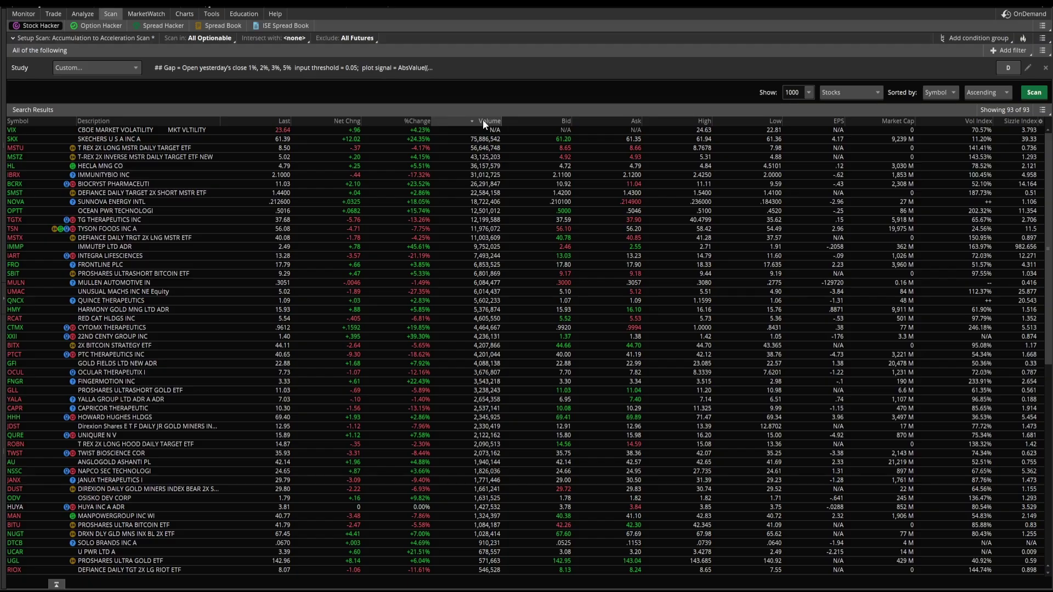
click(483, 121)
click(485, 121)
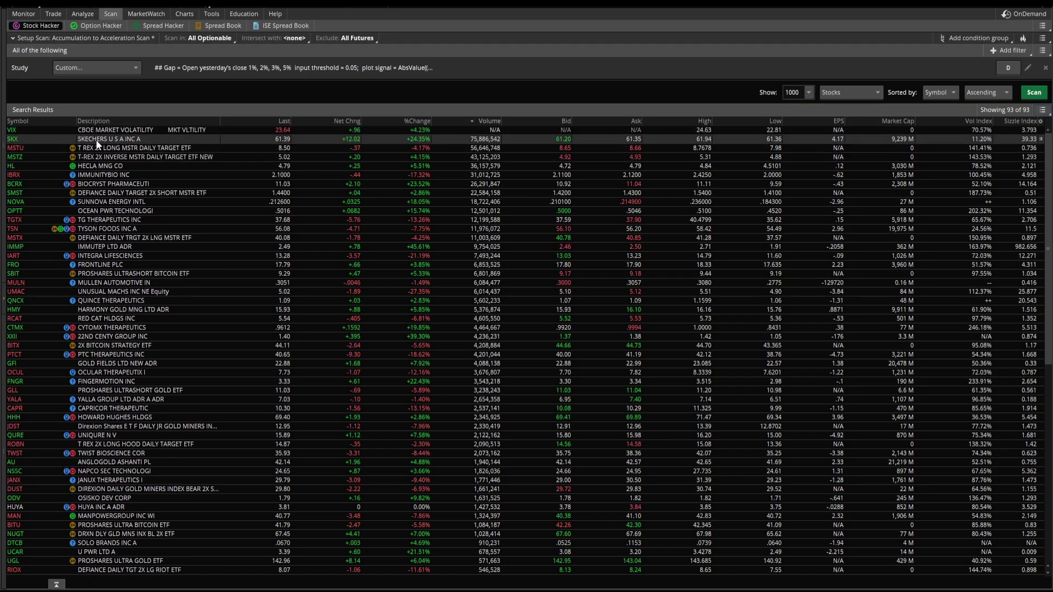
click(185, 14)
text(SKX)
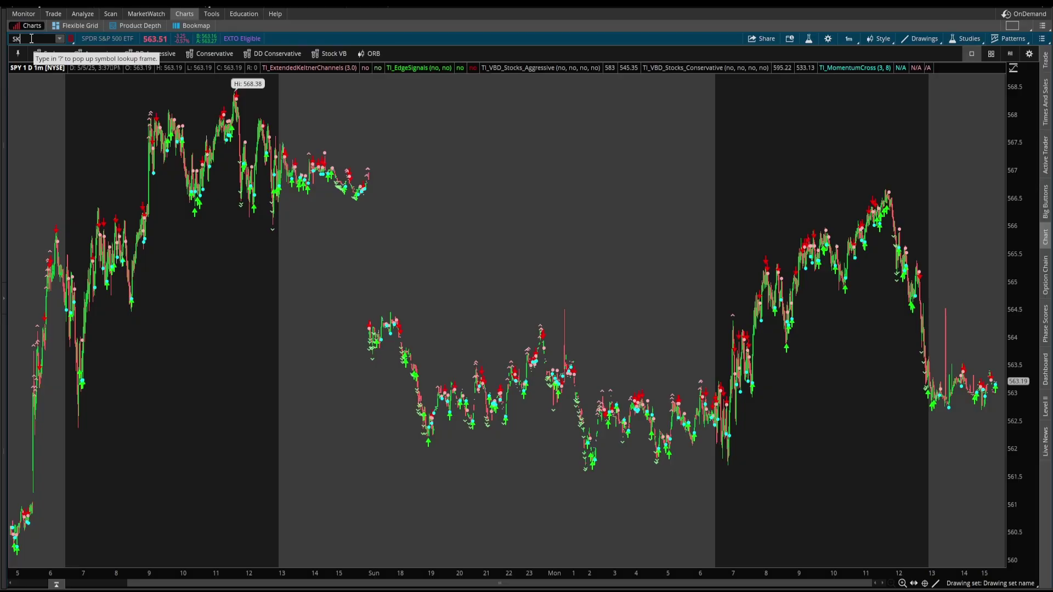
key(Return)
click(848, 39)
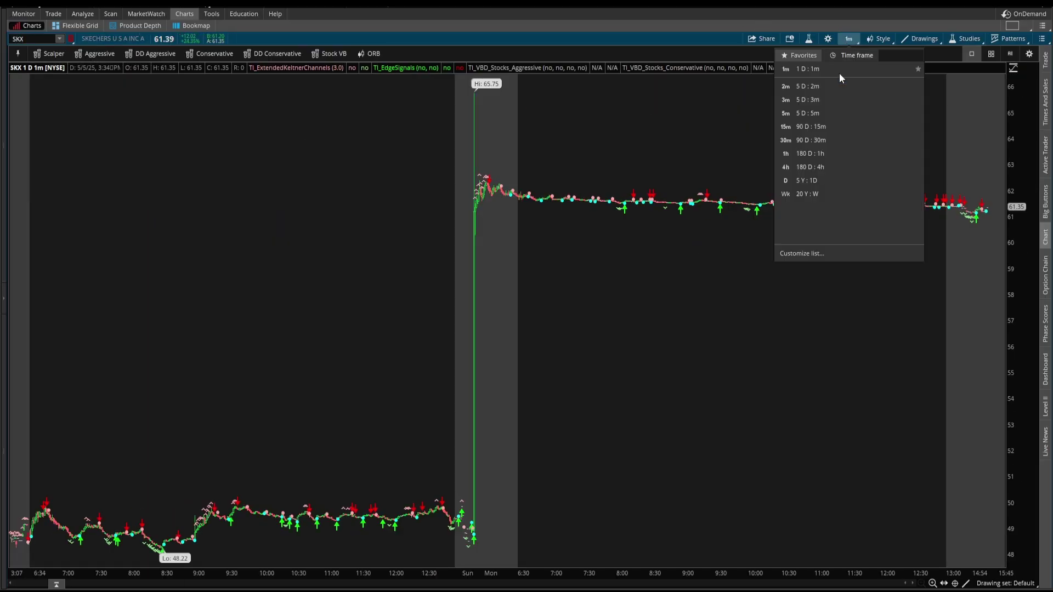
click(799, 181)
scroll(1008, 325, up, 5)
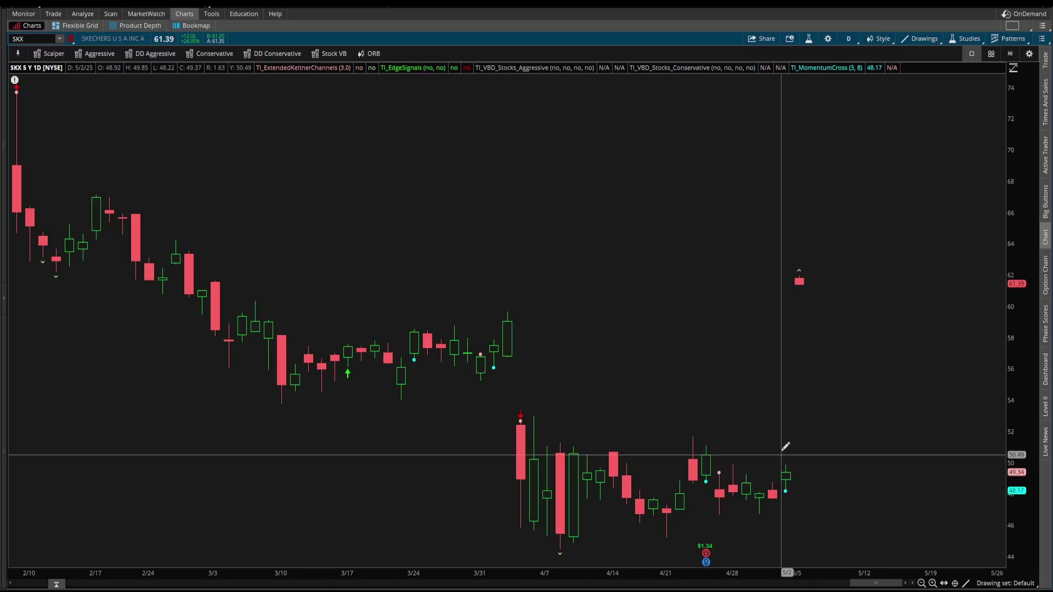
mouse_move(786, 472)
mouse_down()
mouse_move(812, 321)
mouse_move(800, 285)
mouse_up()
key(ctrl+z)
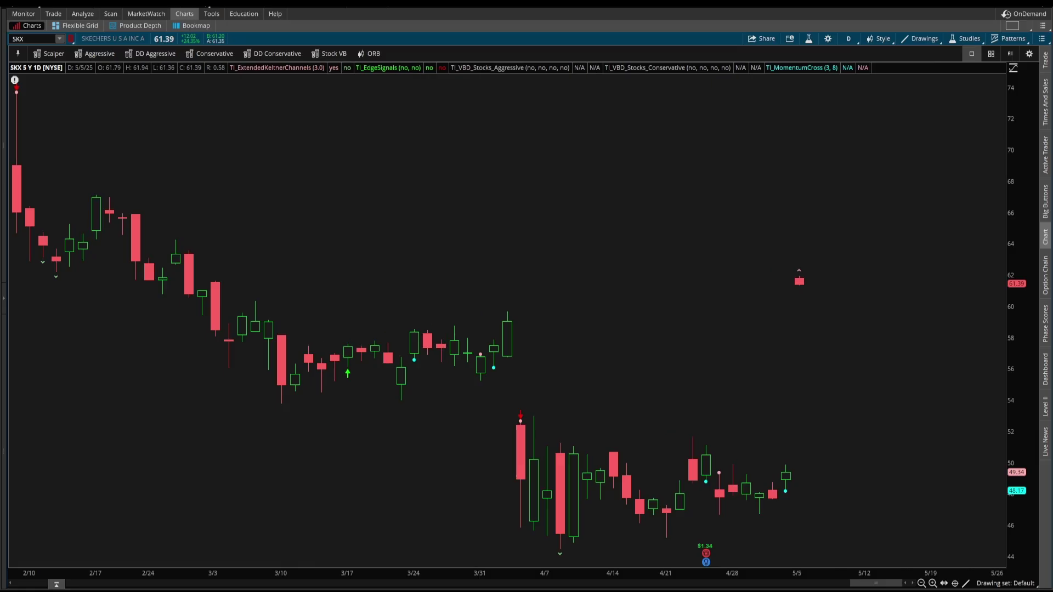
click(107, 15)
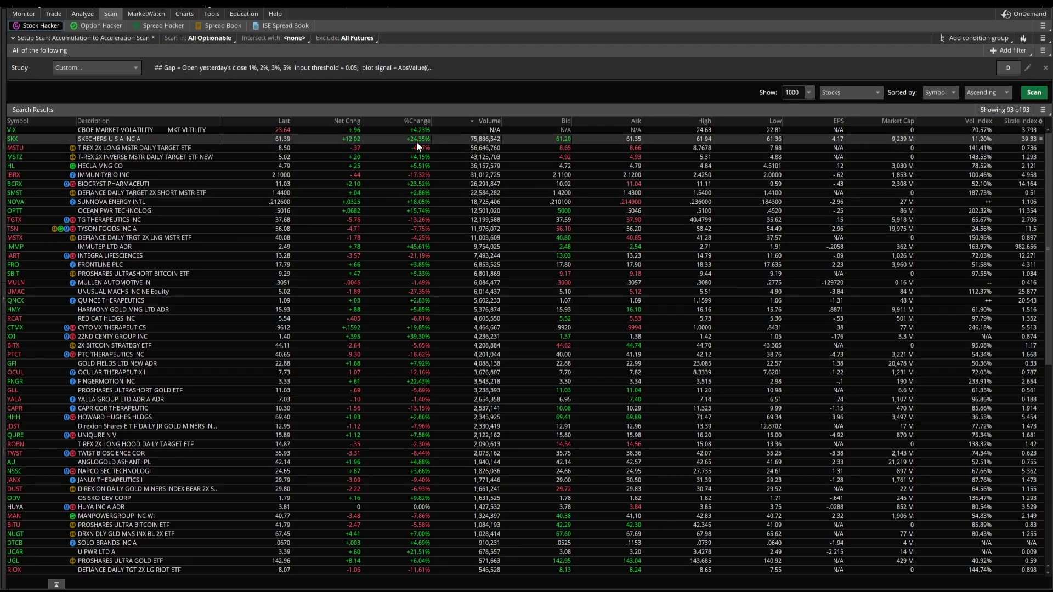
Edit the gap study's threshold from 0.05 to 0.03, rerun the scan, and select HIMS
click(1029, 67)
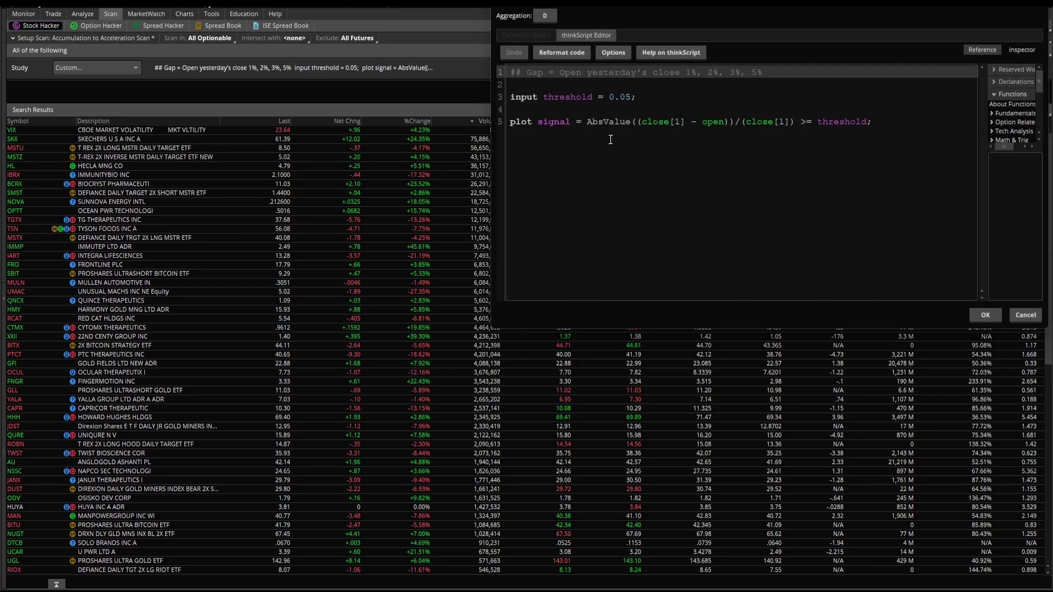
click(626, 97)
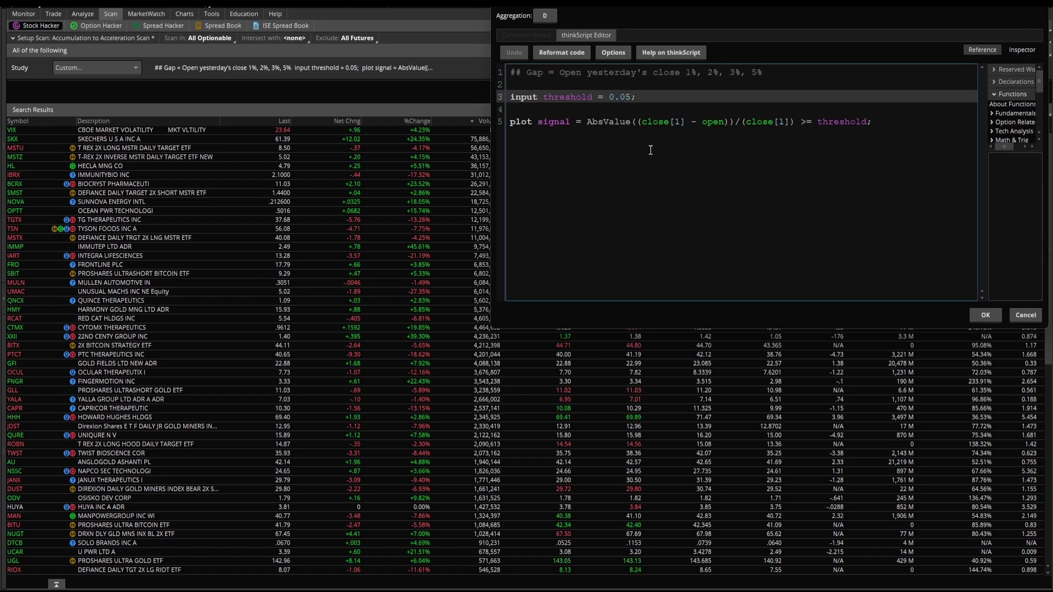
click(986, 315)
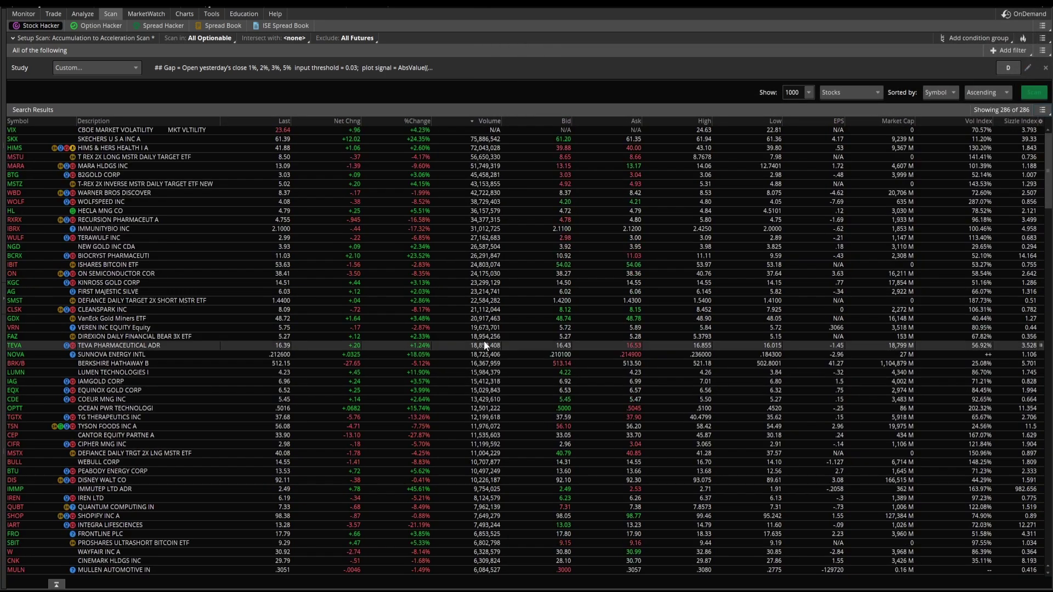
click(127, 148)
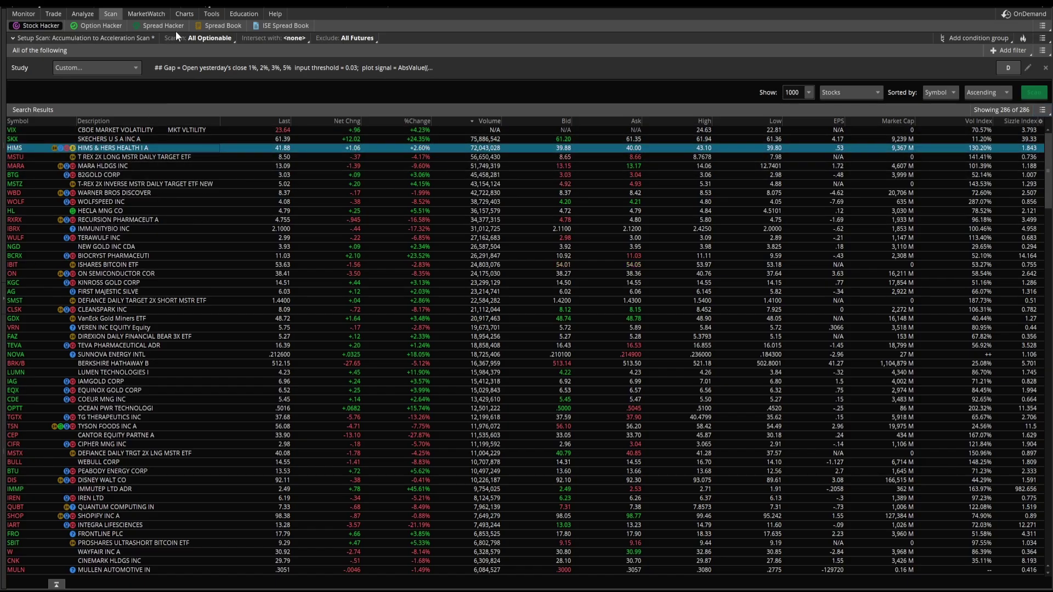
Load the HIMS chart in the Charts view and mark its latest gap
click(184, 14)
click(34, 38)
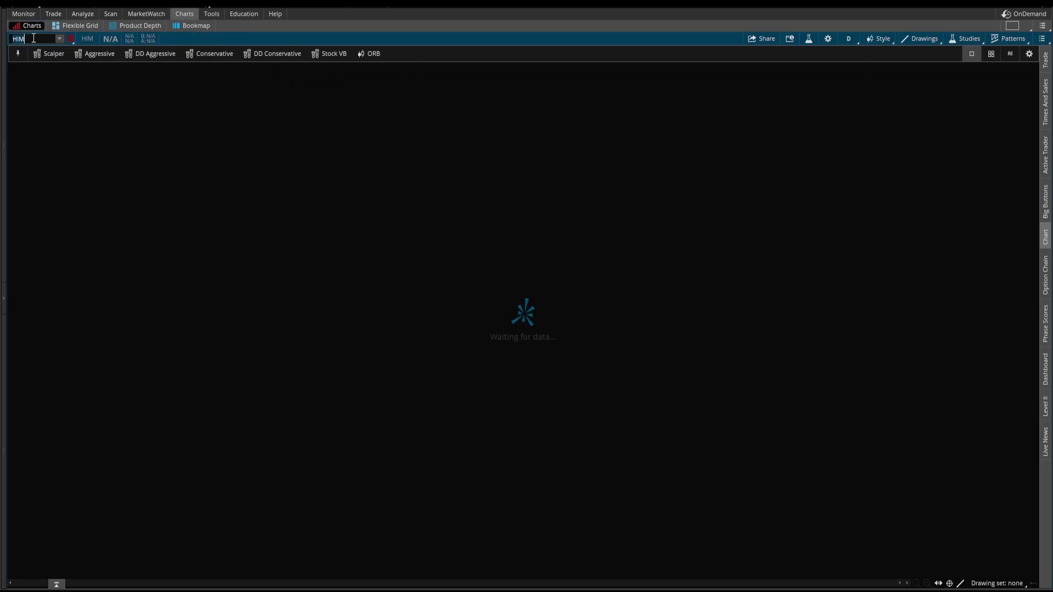
text(HIMS)
key(Return)
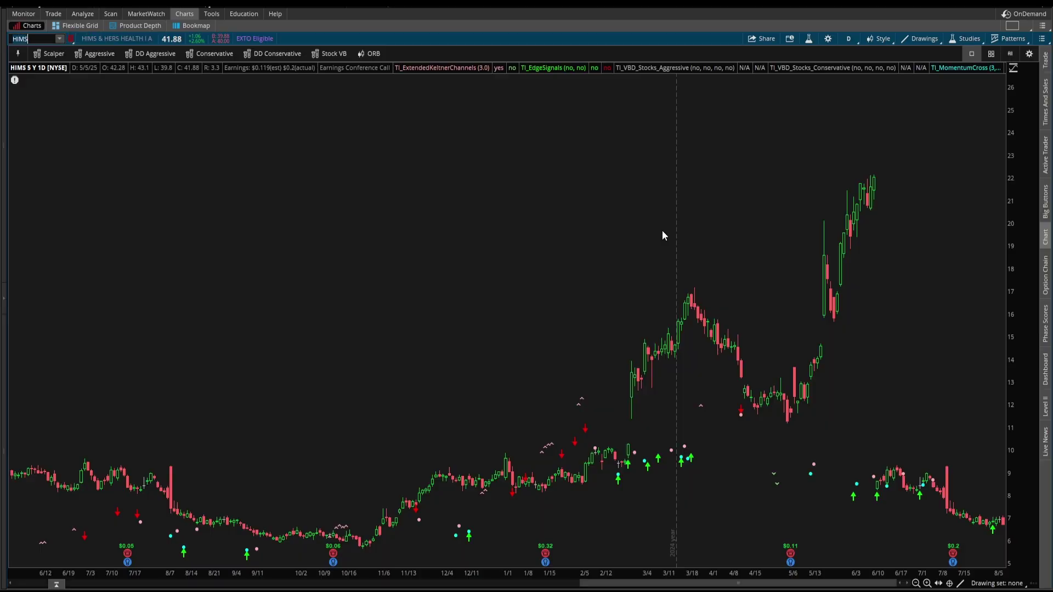
scroll(910, 104, up, 5)
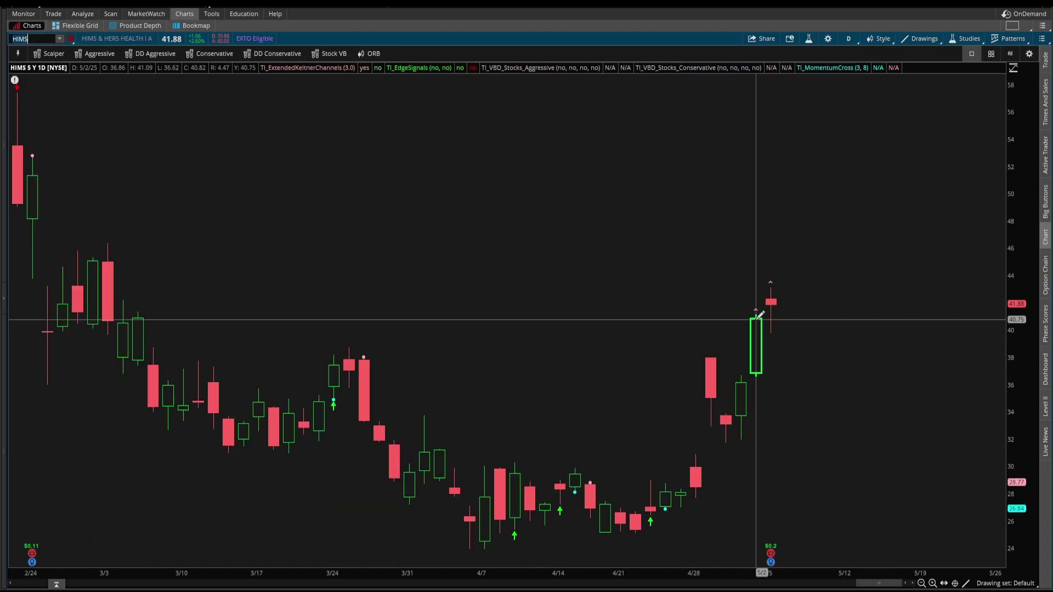
click(757, 318)
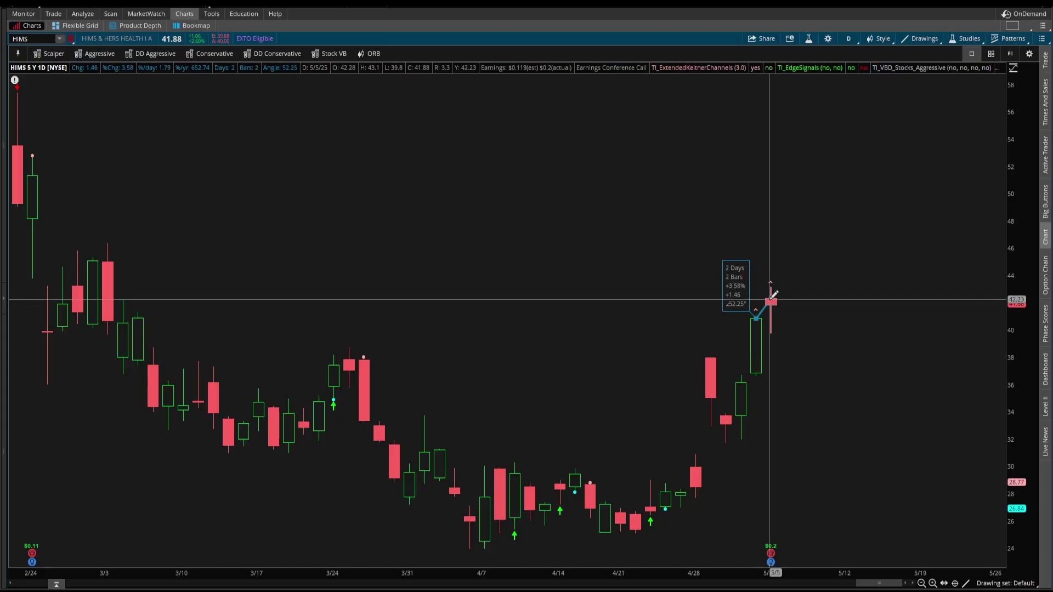
Switch HIMS to the one-minute intraday view and sketch over the price action
click(848, 38)
click(843, 88)
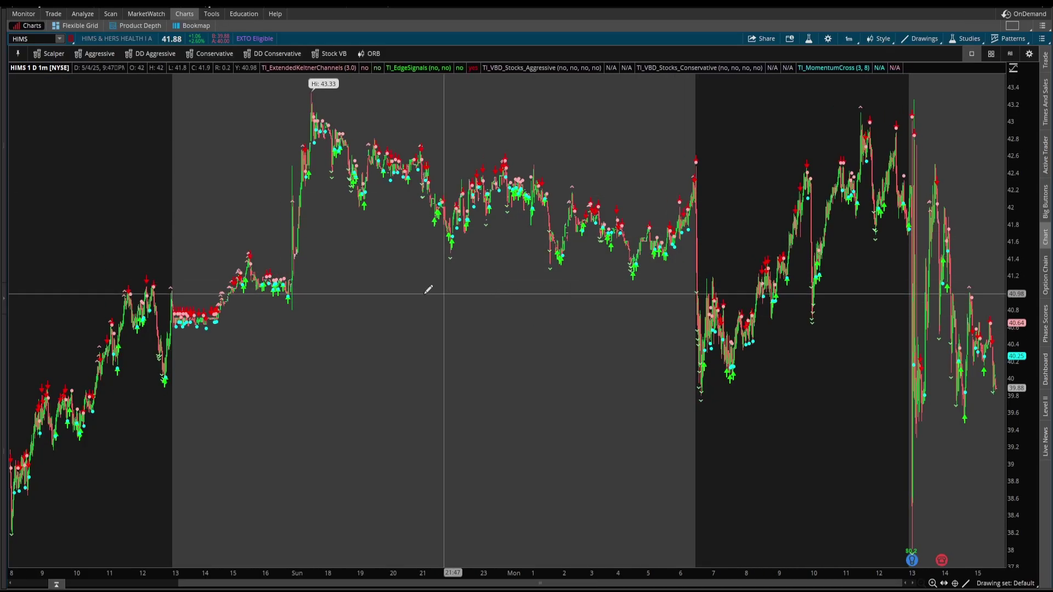
mouse_move(184, 324)
mouse_down()
mouse_move(251, 302)
mouse_move(421, 198)
mouse_move(679, 250)
mouse_up()
drag(759, 201, 725, 198)
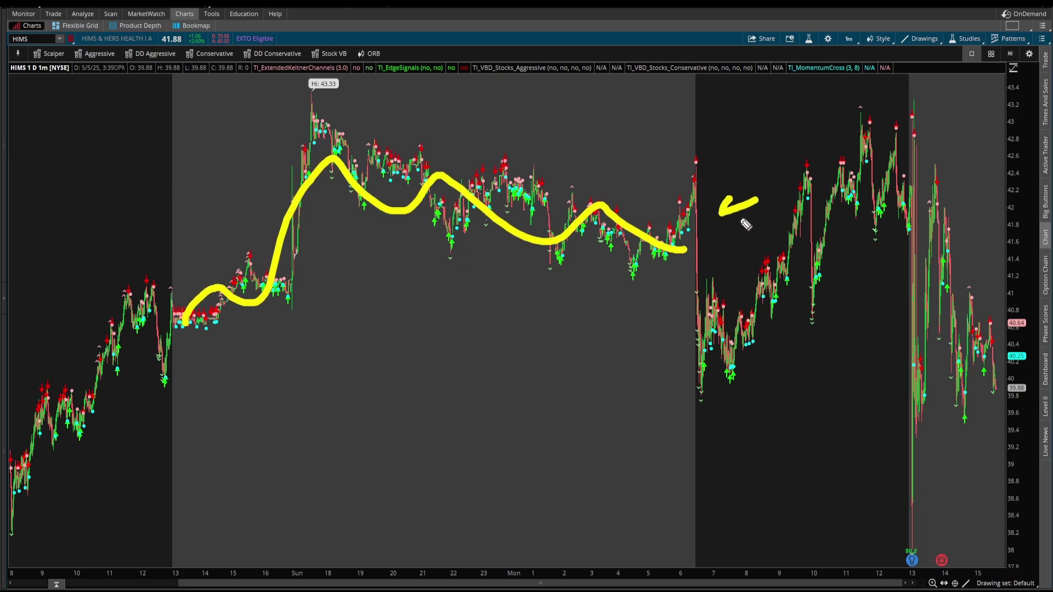
key(Escape)
Try 20-year weekly bars on HIMS, then settle on five-year daily bars
click(849, 38)
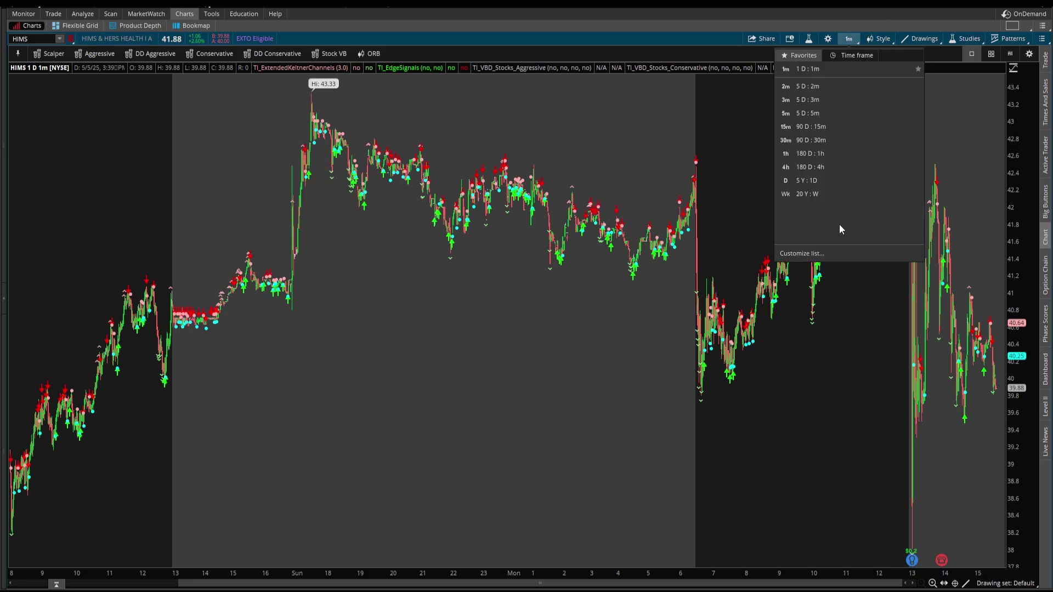
click(847, 193)
click(849, 40)
click(821, 193)
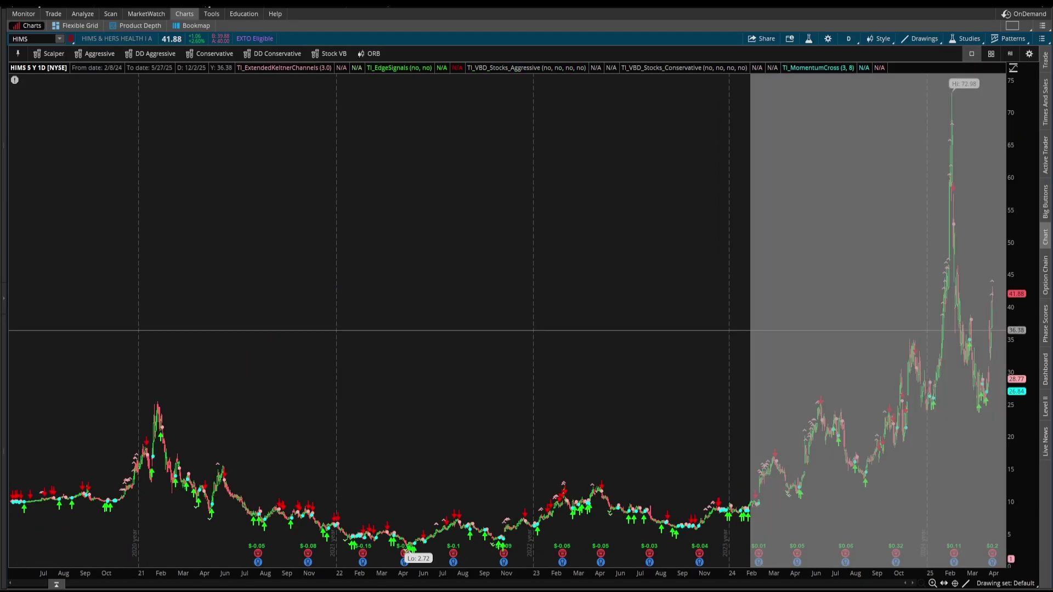